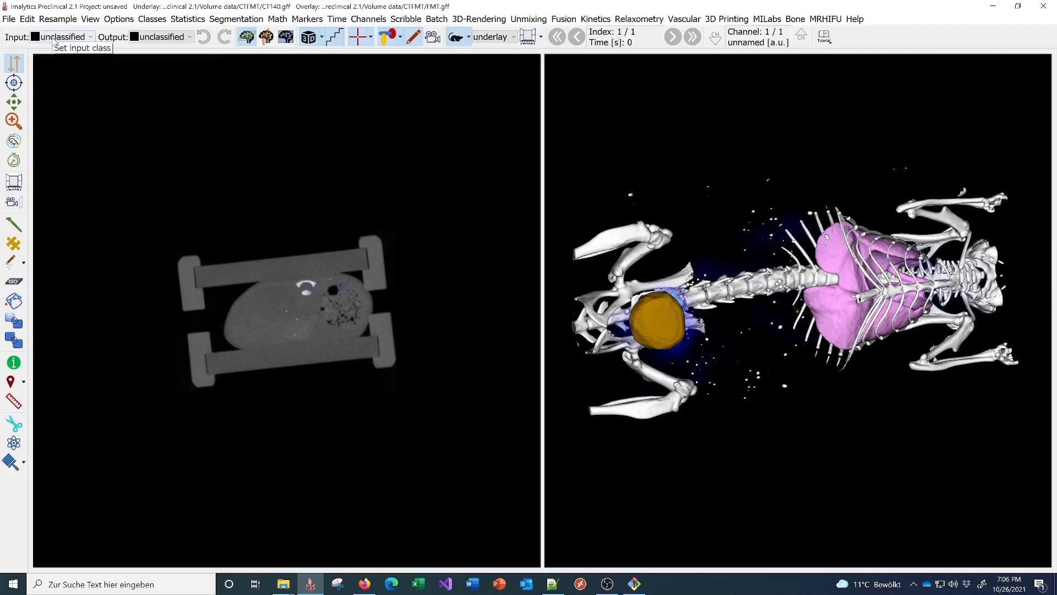
- Browse the input and output class choices in the segmentation panel
left_click(61, 42)
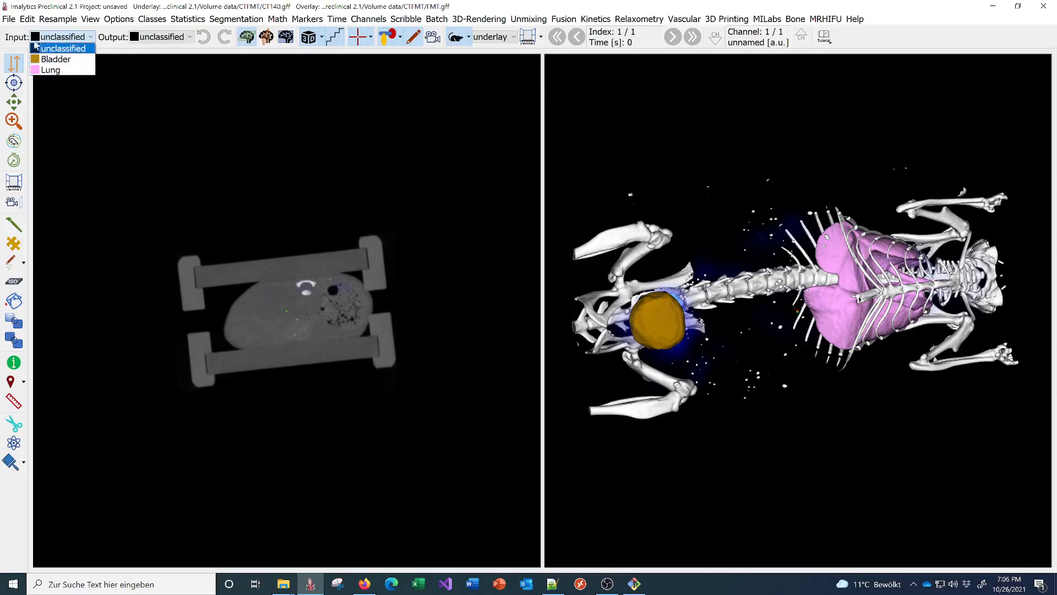
left_click(17, 42)
left_click(54, 40)
left_click(160, 39)
left_click(61, 37)
left_click(167, 36)
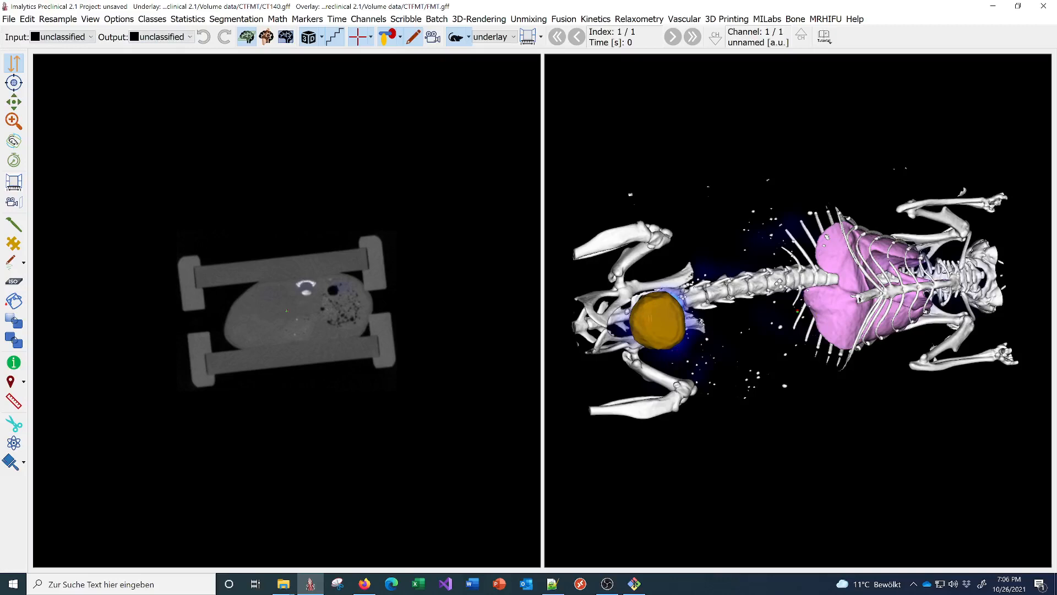
- Dilate the orange bladder segmentation by the default 10.0 distance
right_click(662, 316)
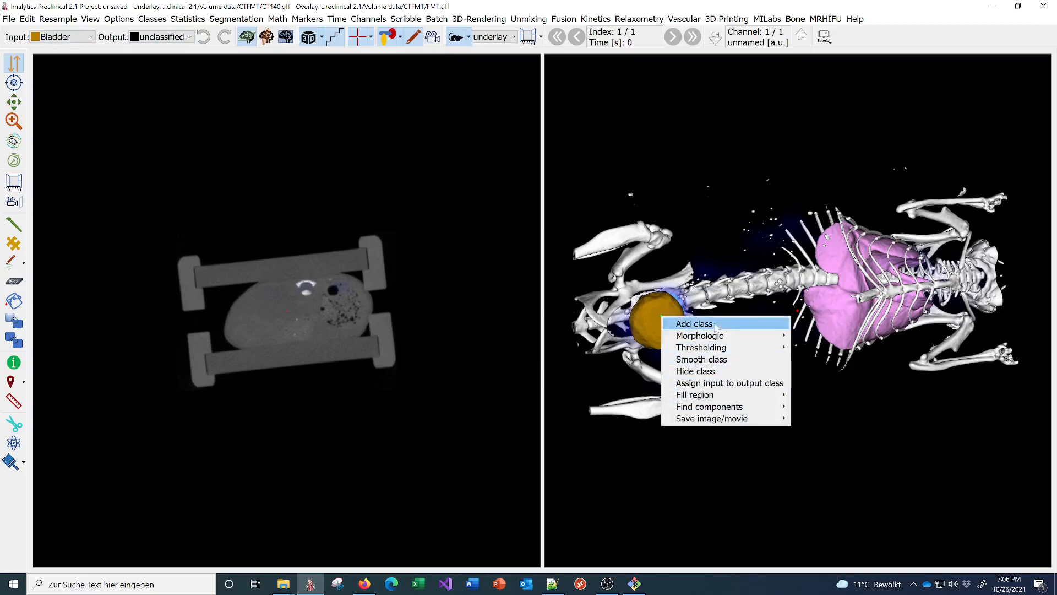
mouse_move(716, 335)
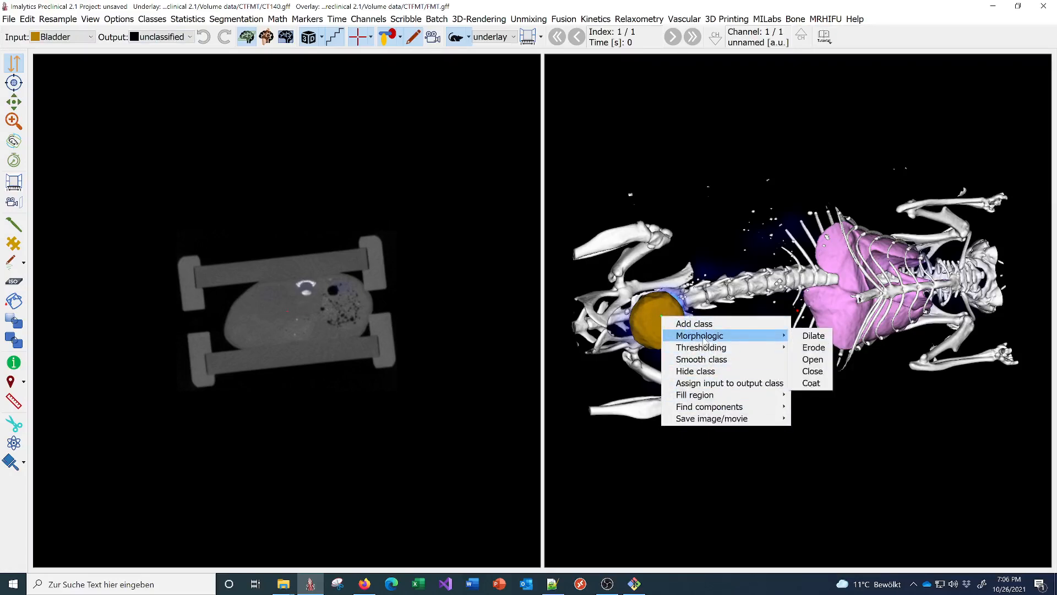
left_click(809, 337)
key("Return")
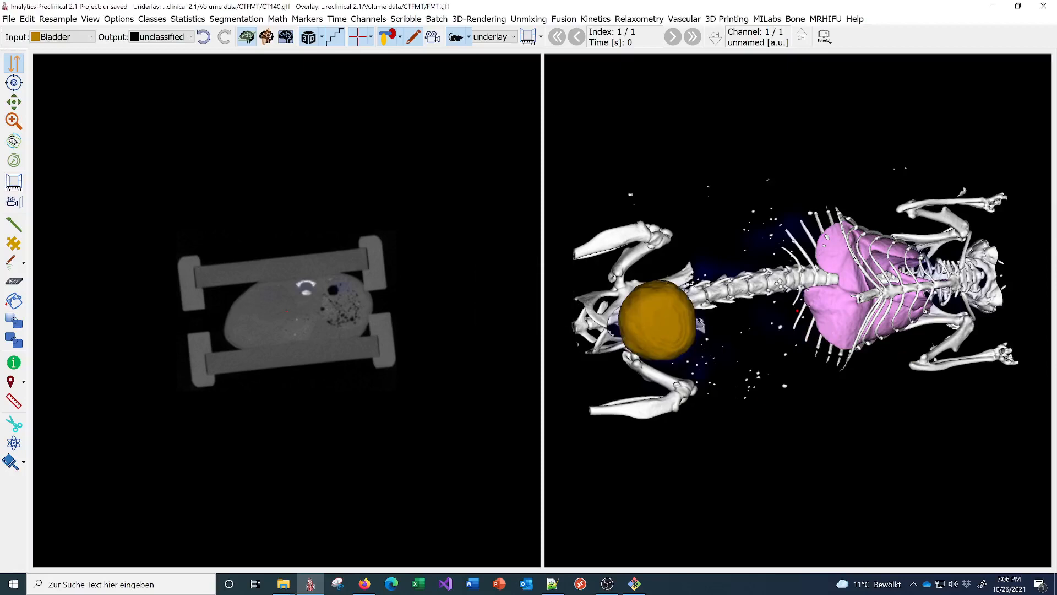
- Erode the lung segmentation by 20.0, then undo the erosion
right_click(836, 301)
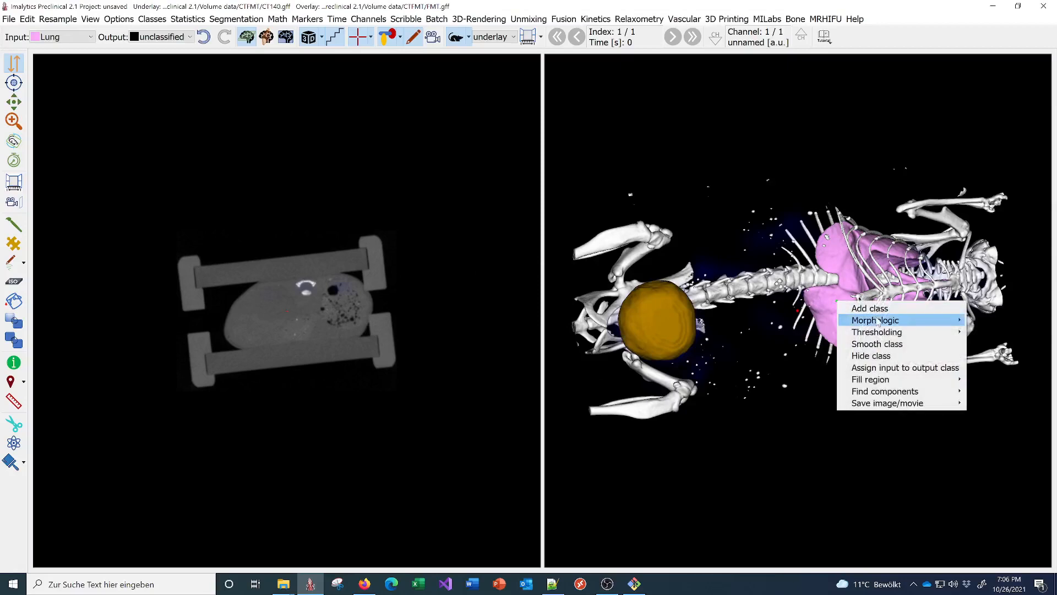
mouse_move(936, 320)
left_click(981, 333)
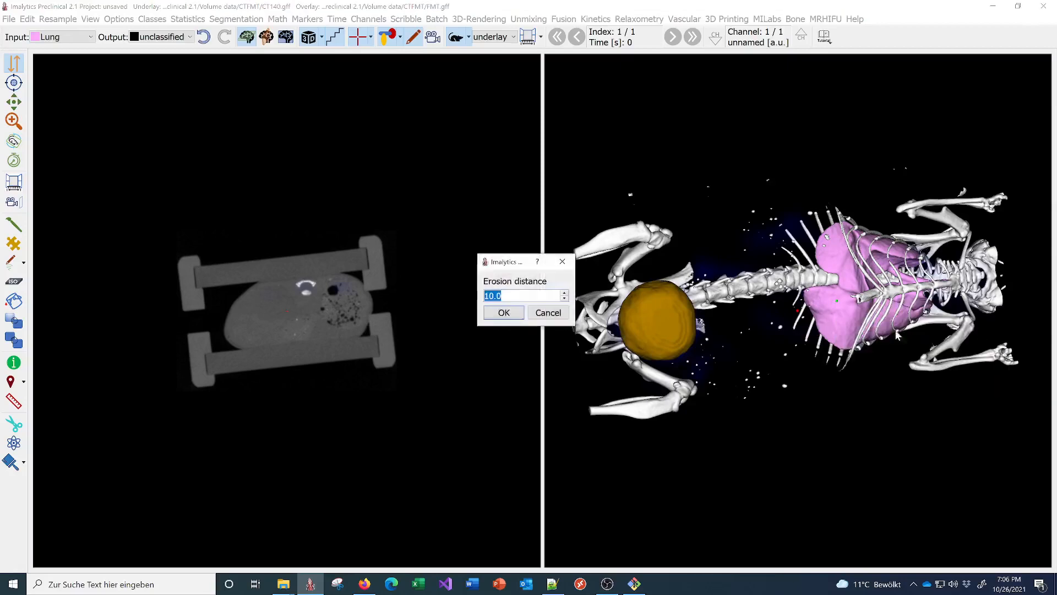
type("20.0")
key("Return")
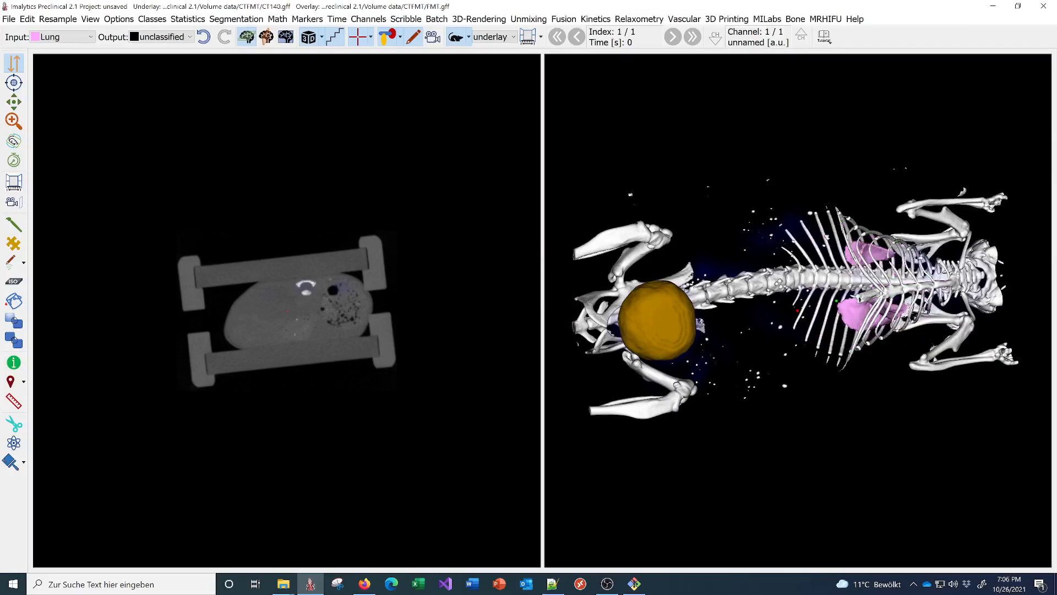
left_click(205, 37)
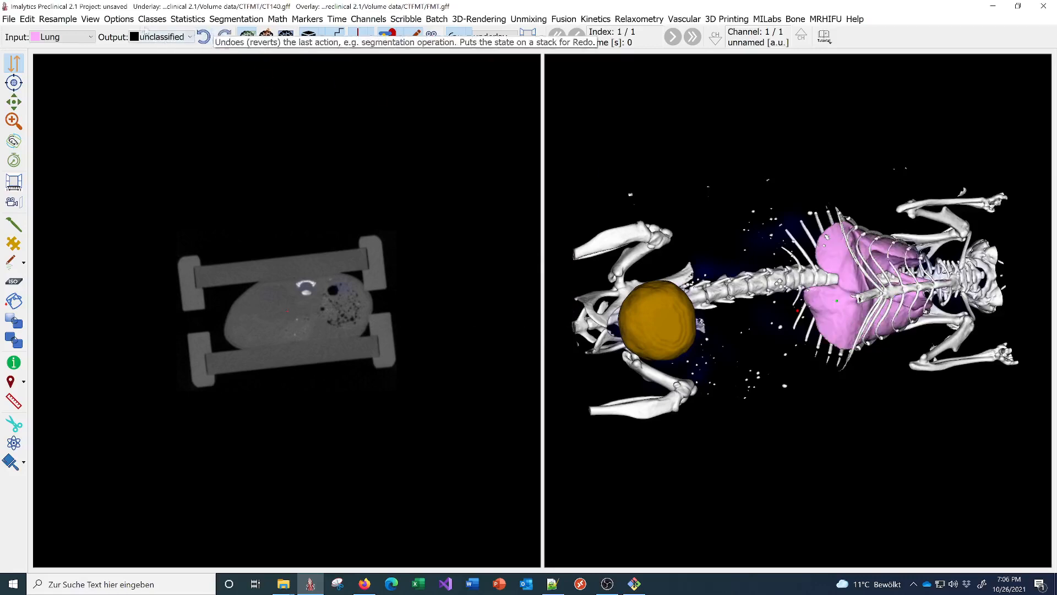
left_click(145, 21)
- Add a new segmentation class named 'Coating'
left_click(169, 44)
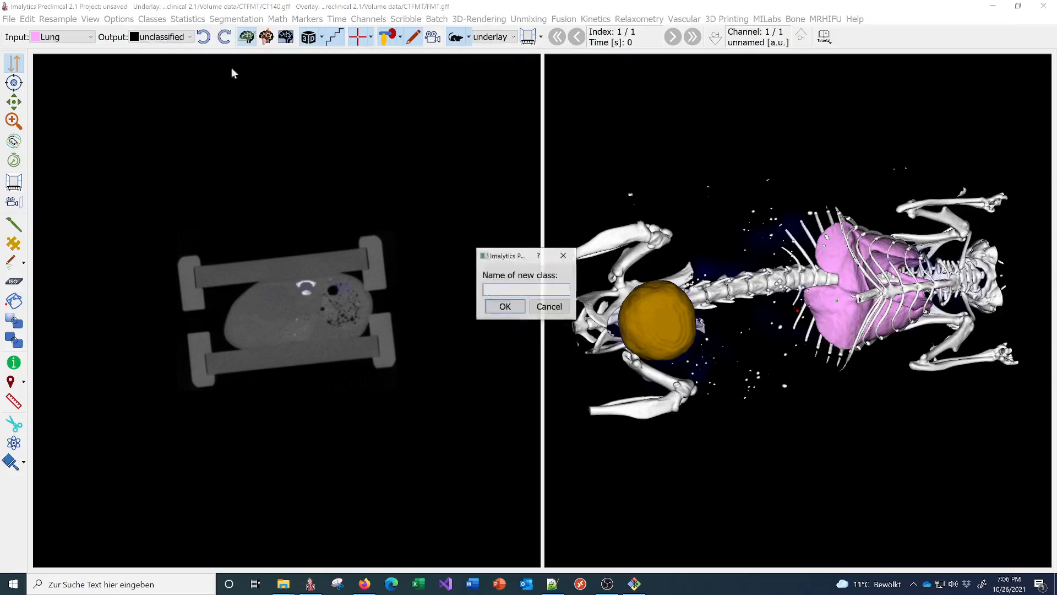
type("Coating")
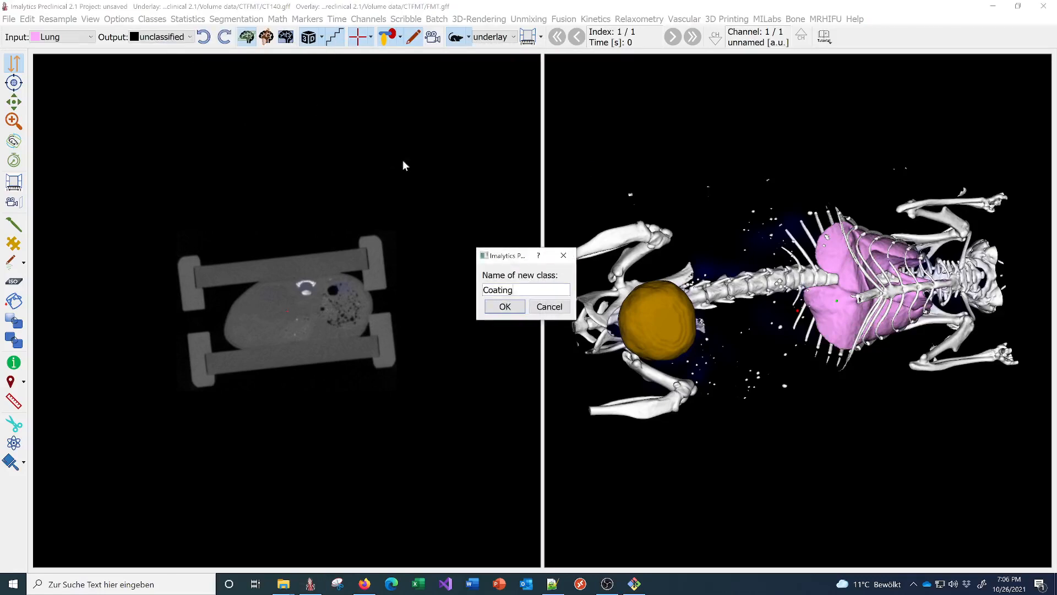
key("Return")
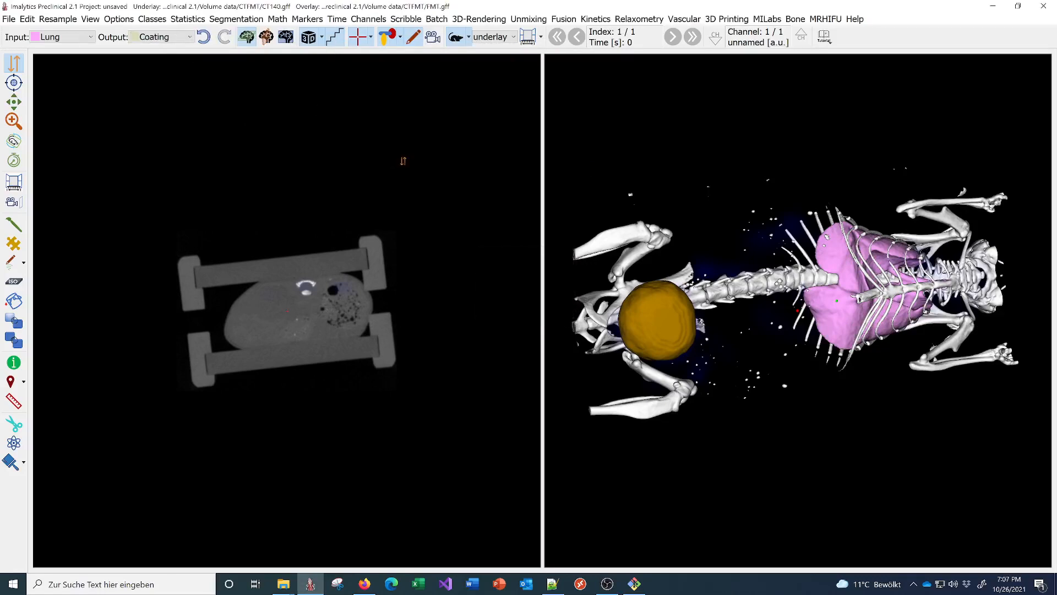
- Coat the lung segmentation with a 10.0 coating distance
right_click(844, 311)
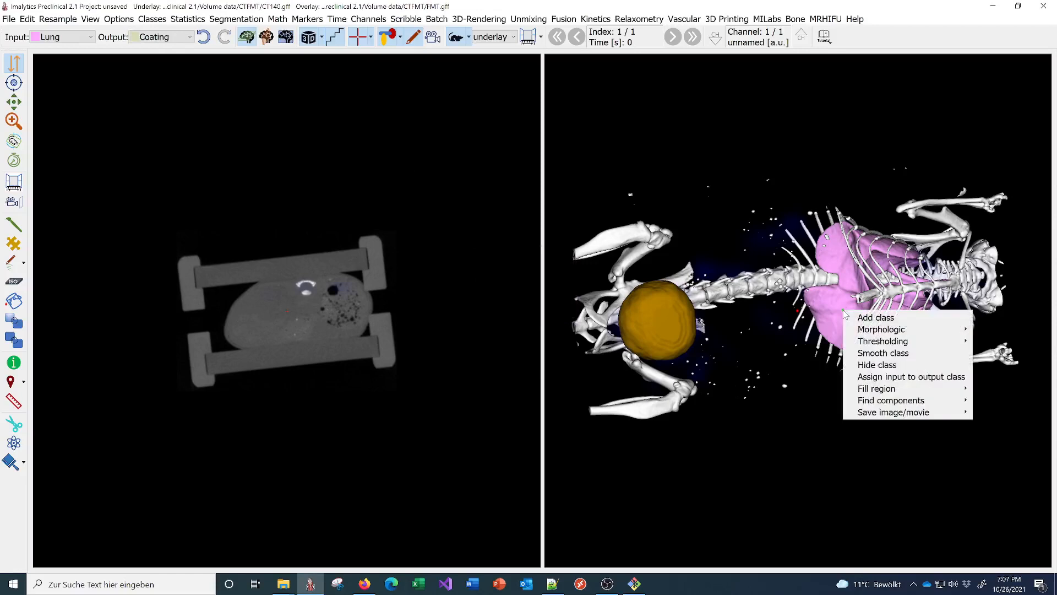
mouse_move(875, 330)
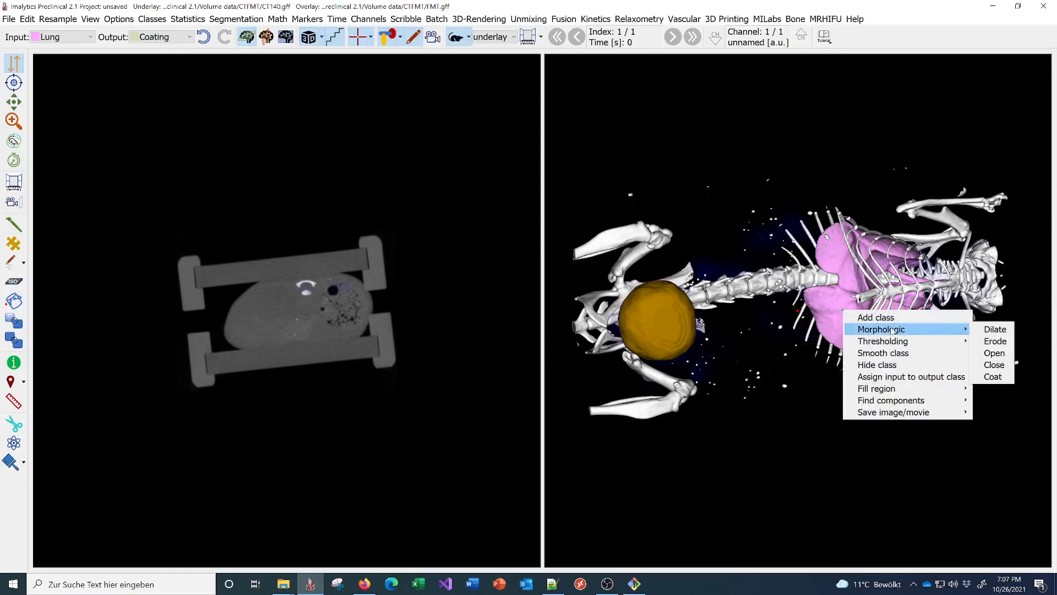
left_click(994, 376)
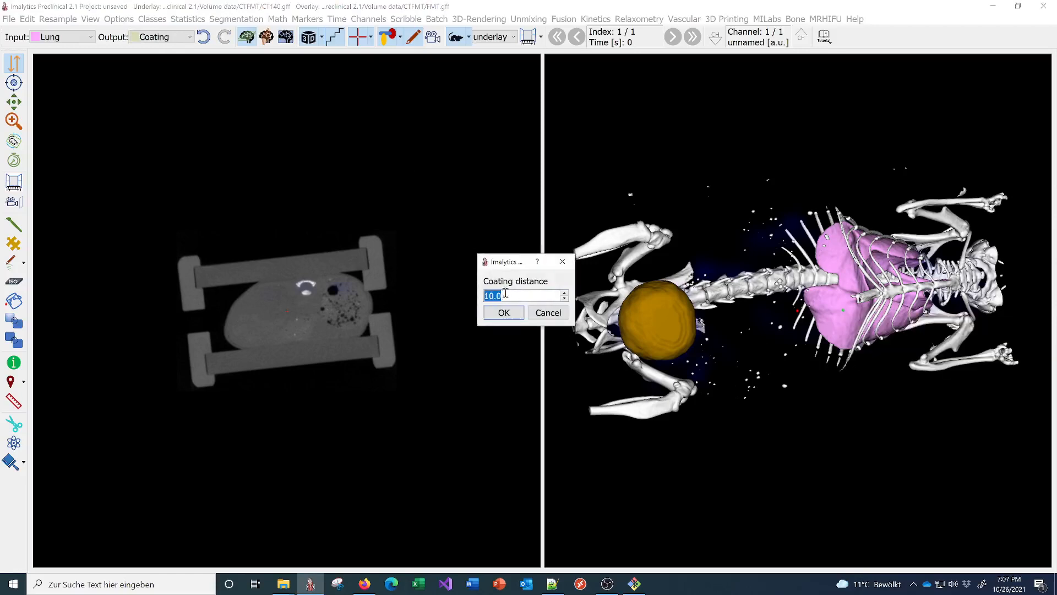
left_click(504, 312)
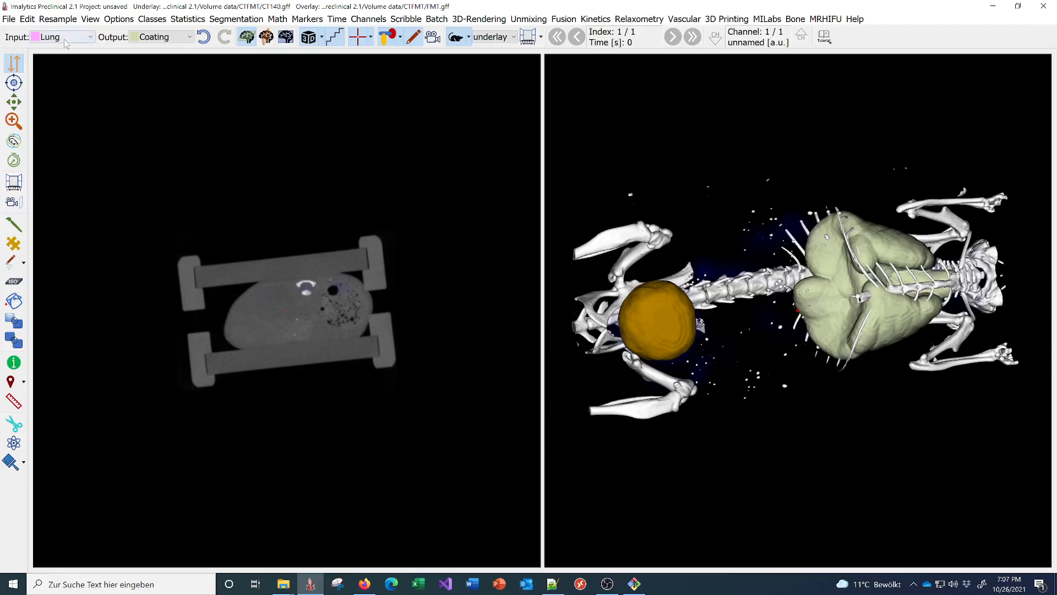
- Undo the lung coating, class change and bladder dilation, redo twice, then undo all three again
left_click(203, 39)
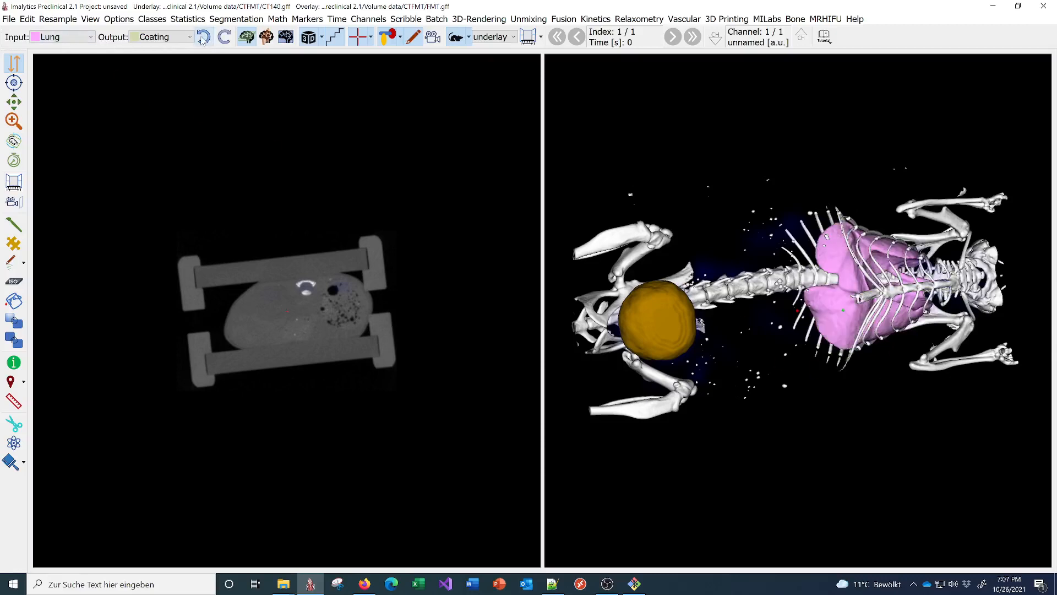
left_click(203, 38)
left_click(203, 39)
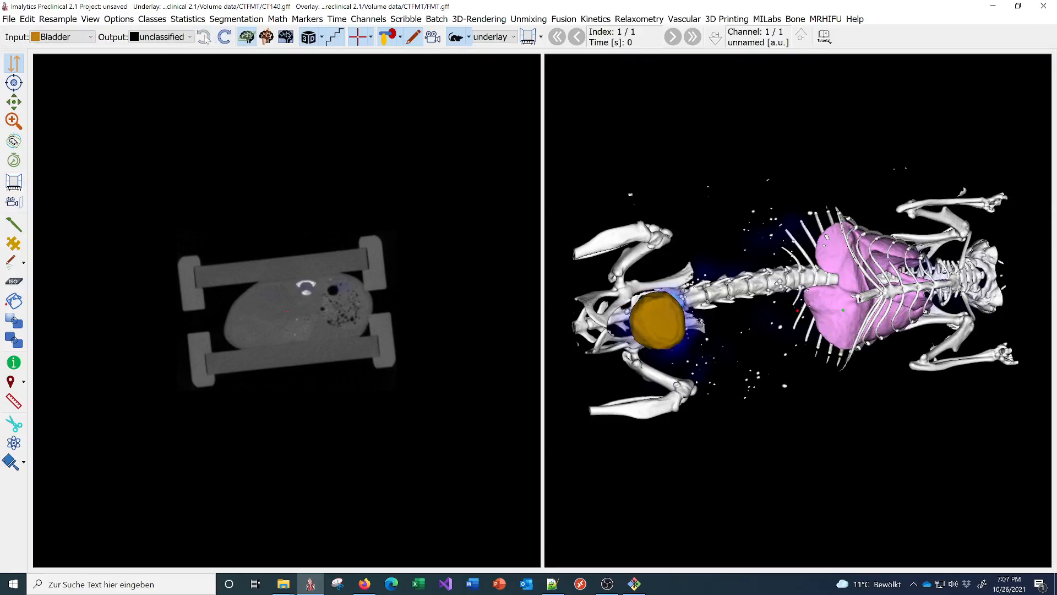
left_click(224, 38)
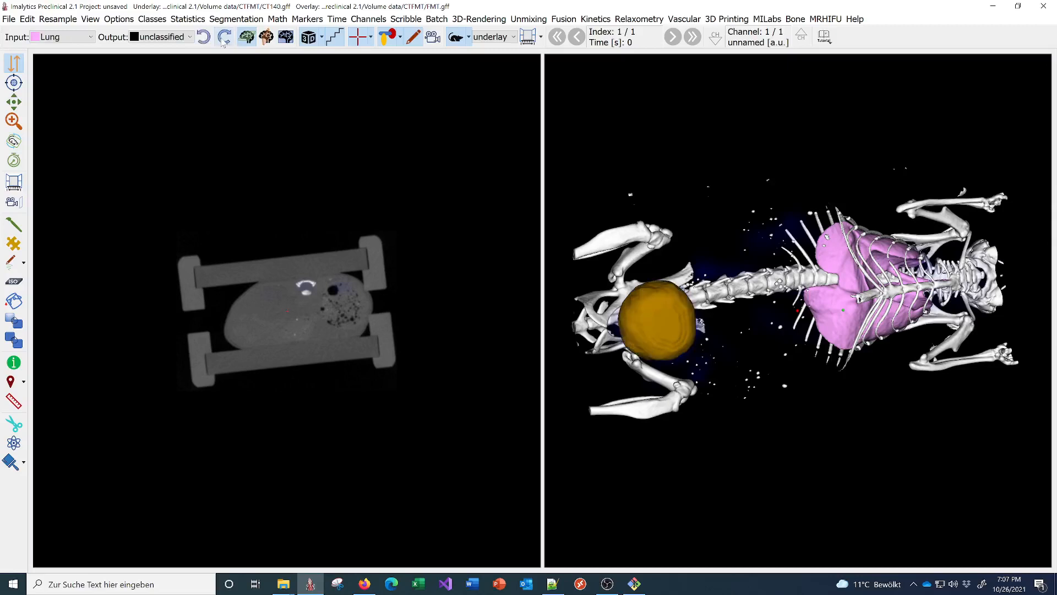
left_click(223, 37)
left_click(204, 37)
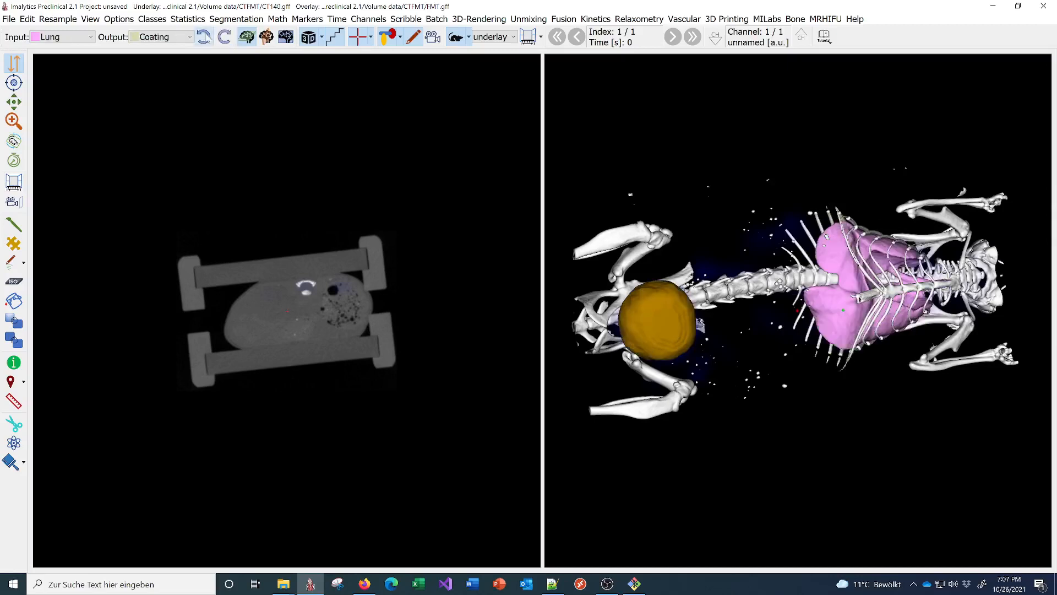
left_click(204, 37)
left_click(205, 37)
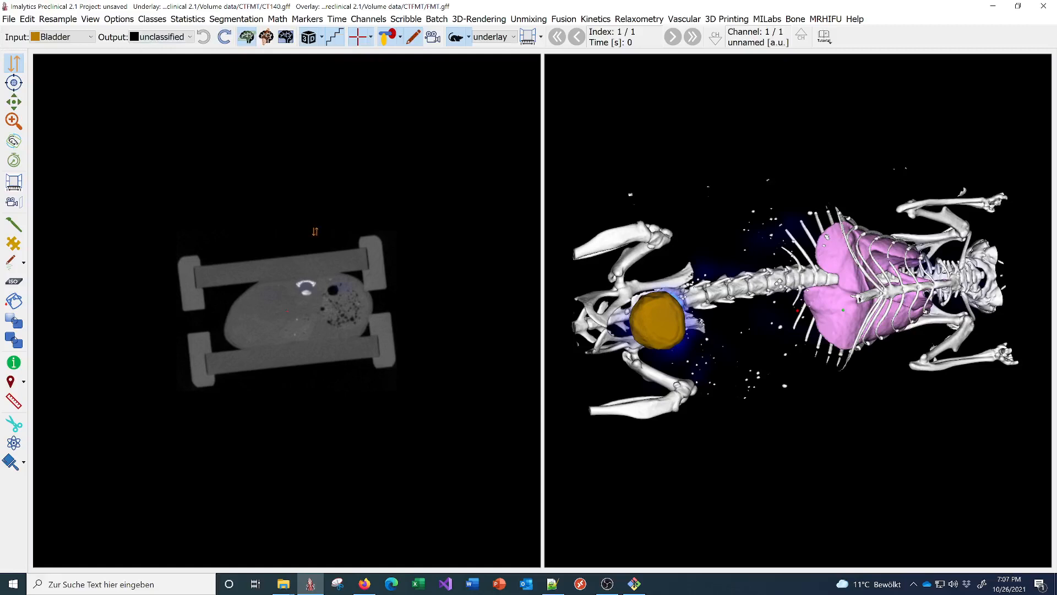
left_click(27, 19)
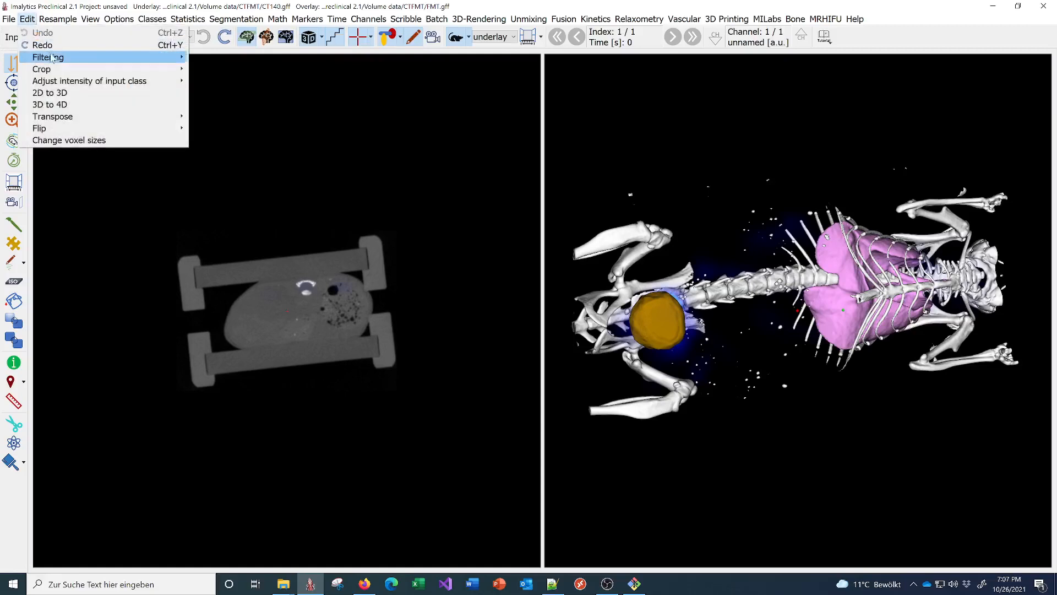
mouse_move(52, 57)
left_click(223, 56)
type("3")
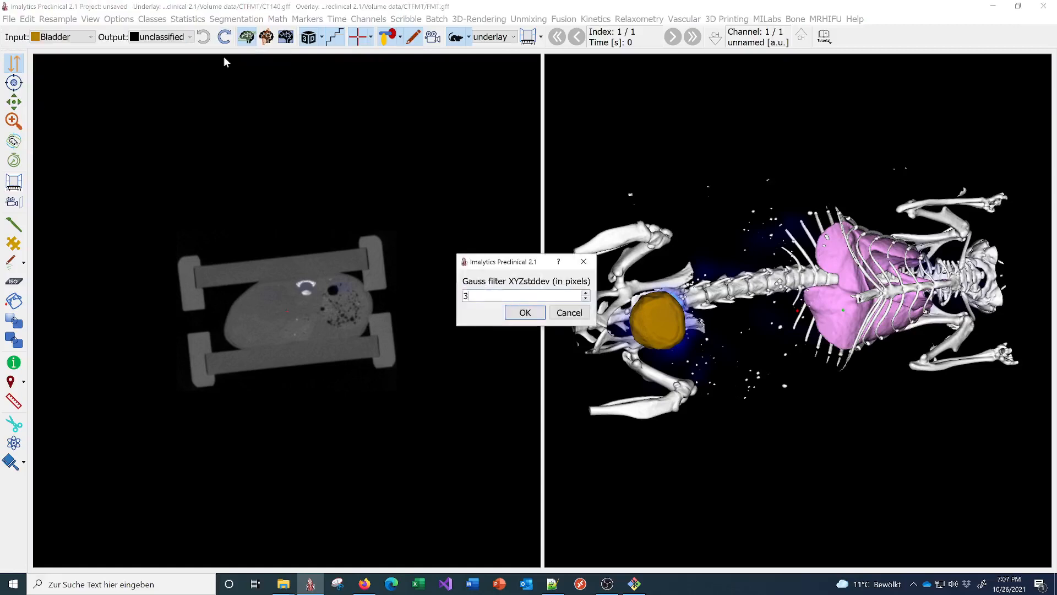
key("Return")
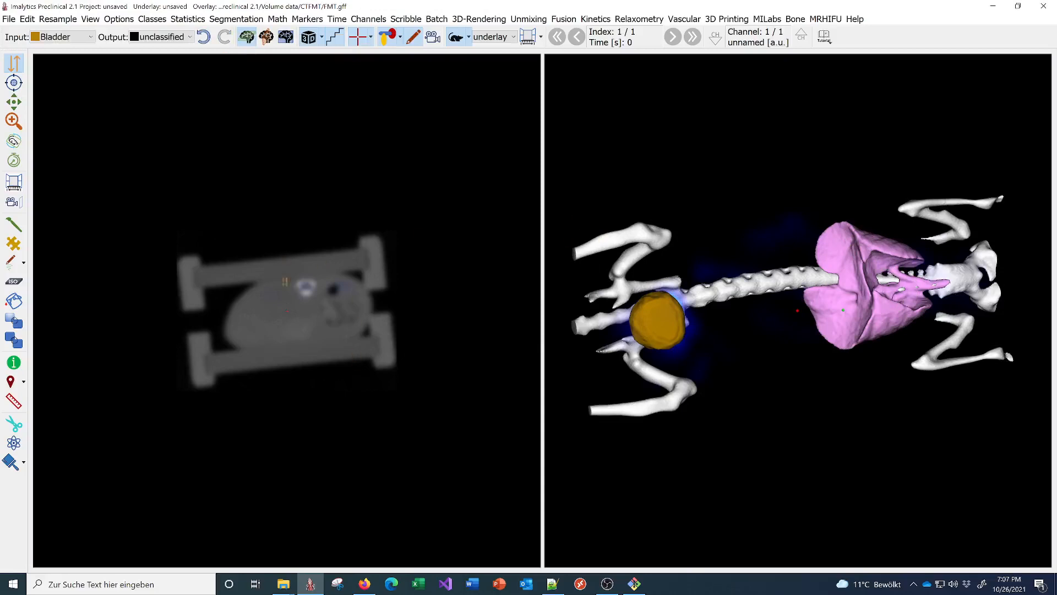
left_click(203, 37)
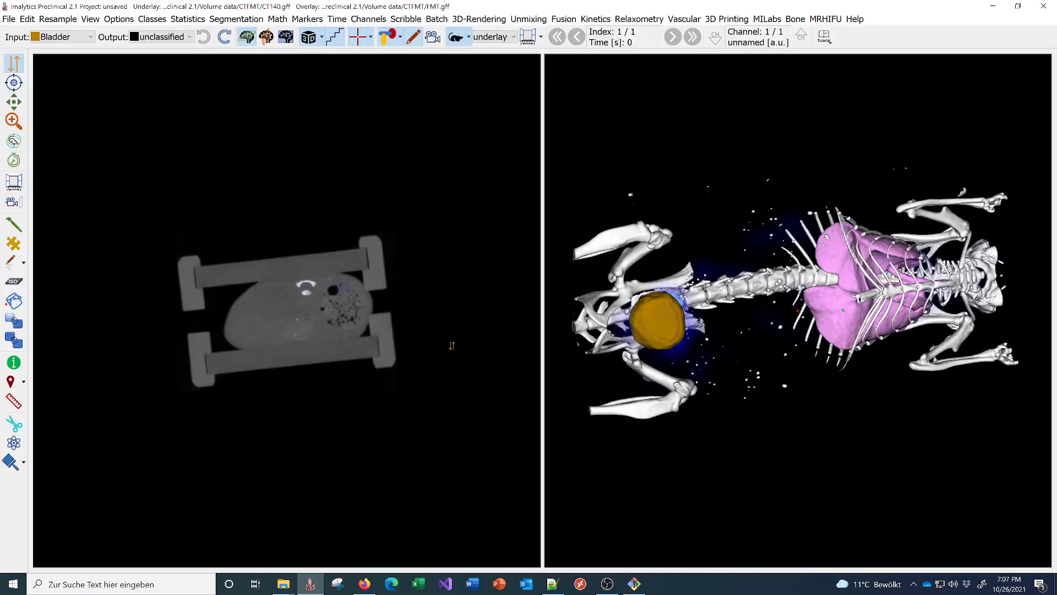
- Add coronal and sagittal slice views beside the axial slice and 3D rendering
left_click(247, 36)
left_click(246, 36)
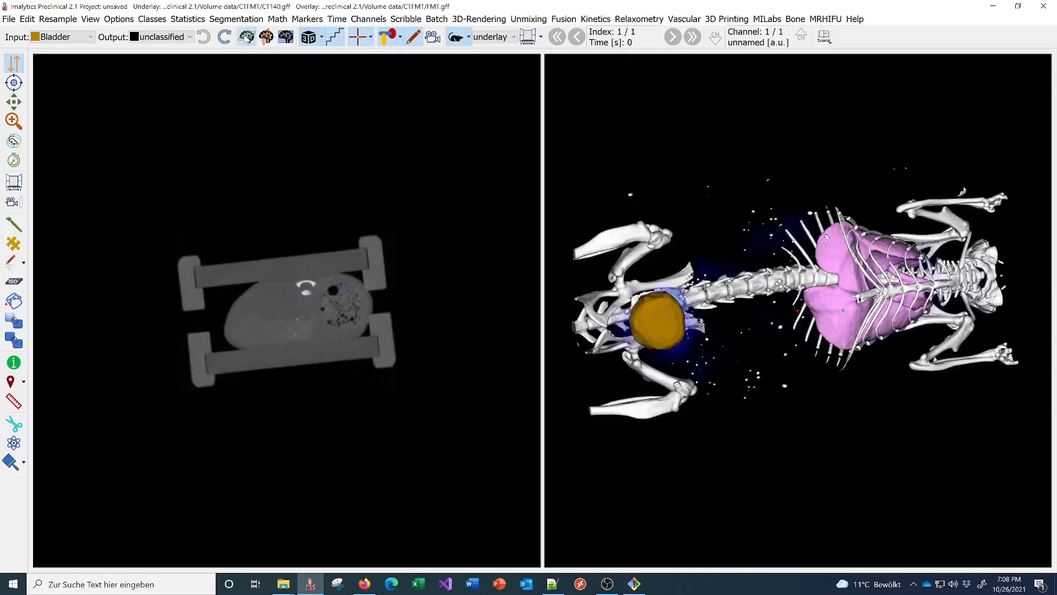
left_click(266, 38)
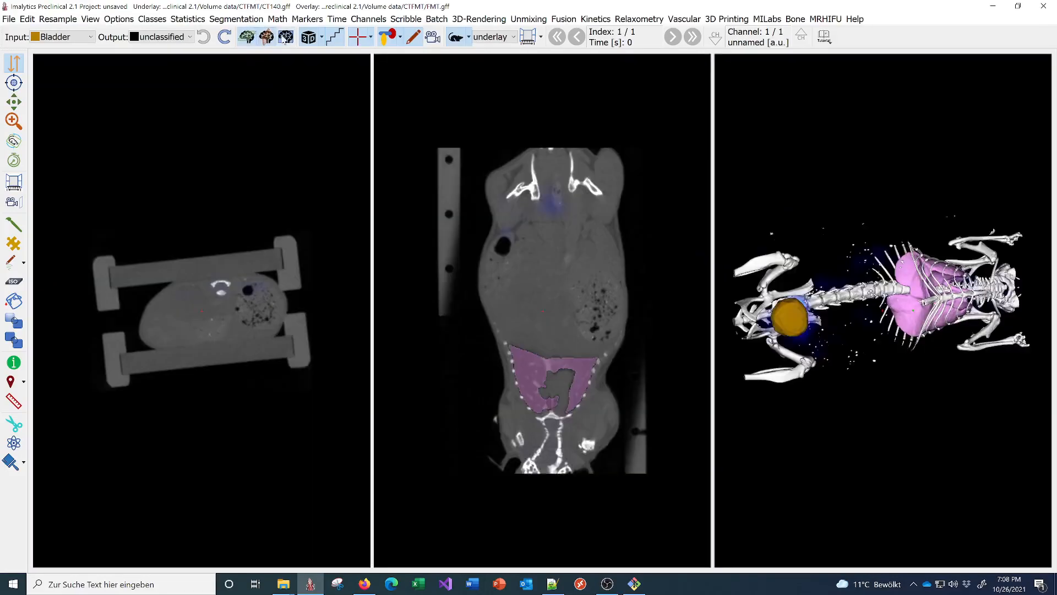
left_click(289, 38)
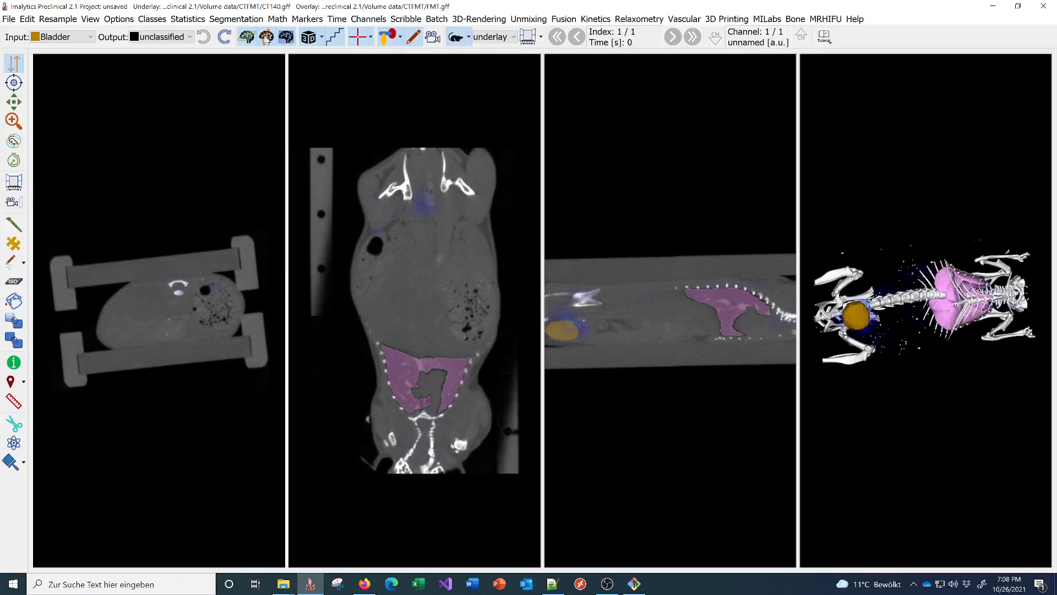
left_click(308, 39)
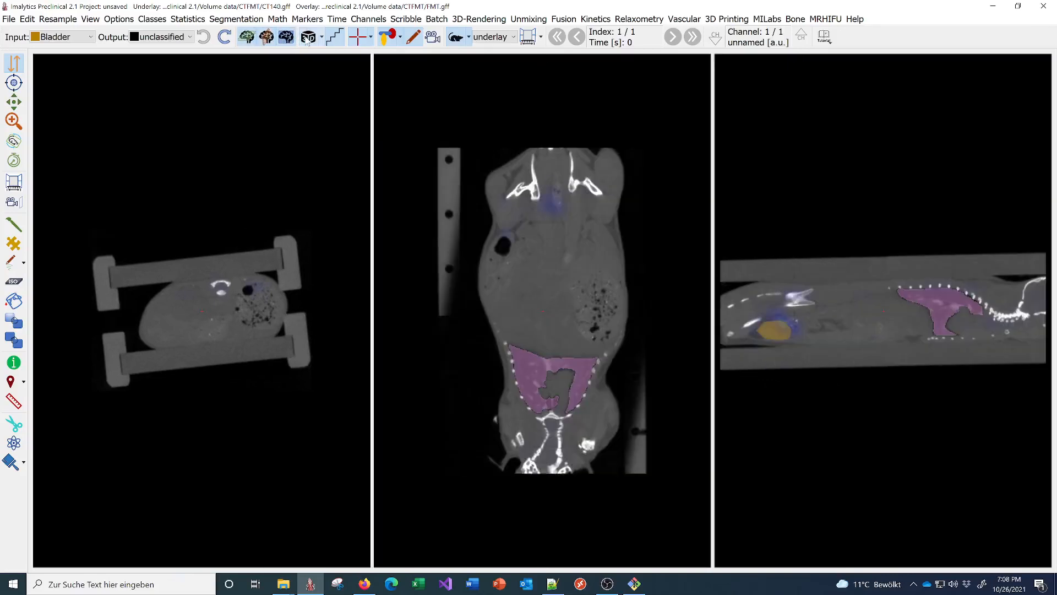
left_click(307, 40)
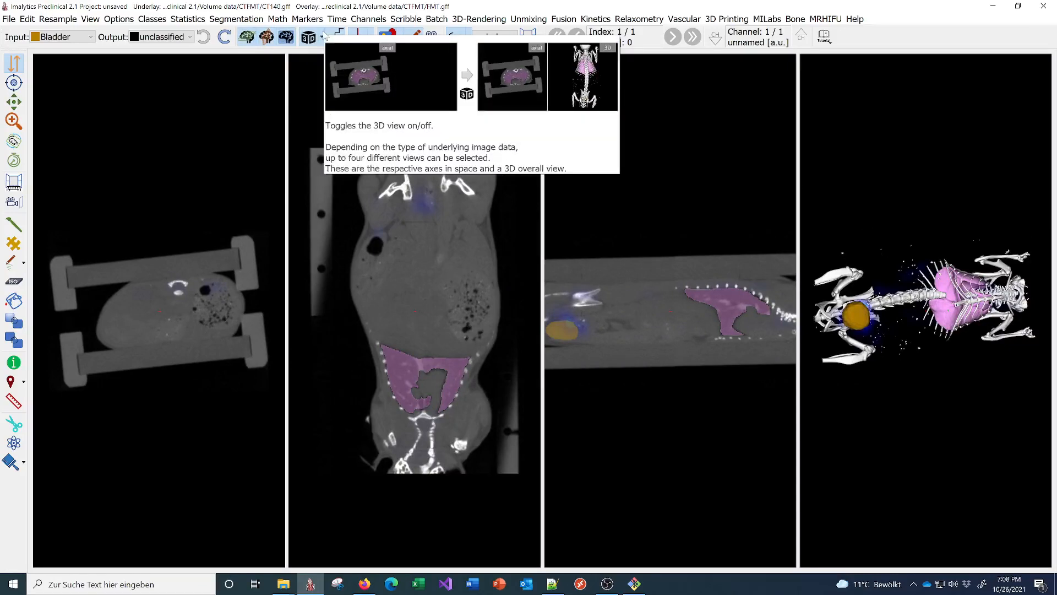
left_click(322, 38)
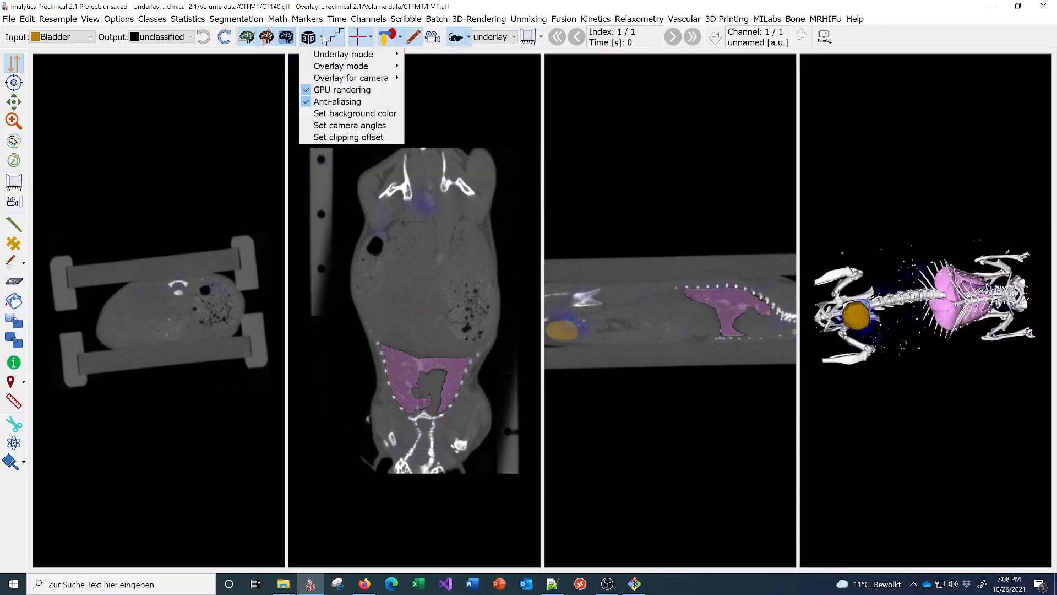
- Set the 3D view background to white and hide the sagittal and coronal slice views
mouse_move(329, 57)
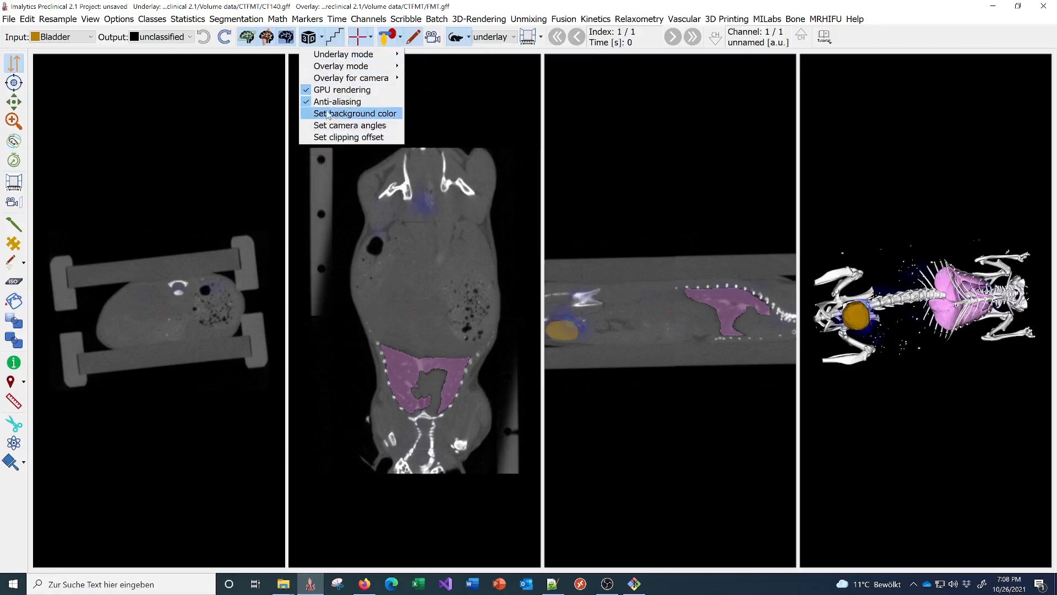
left_click(331, 113)
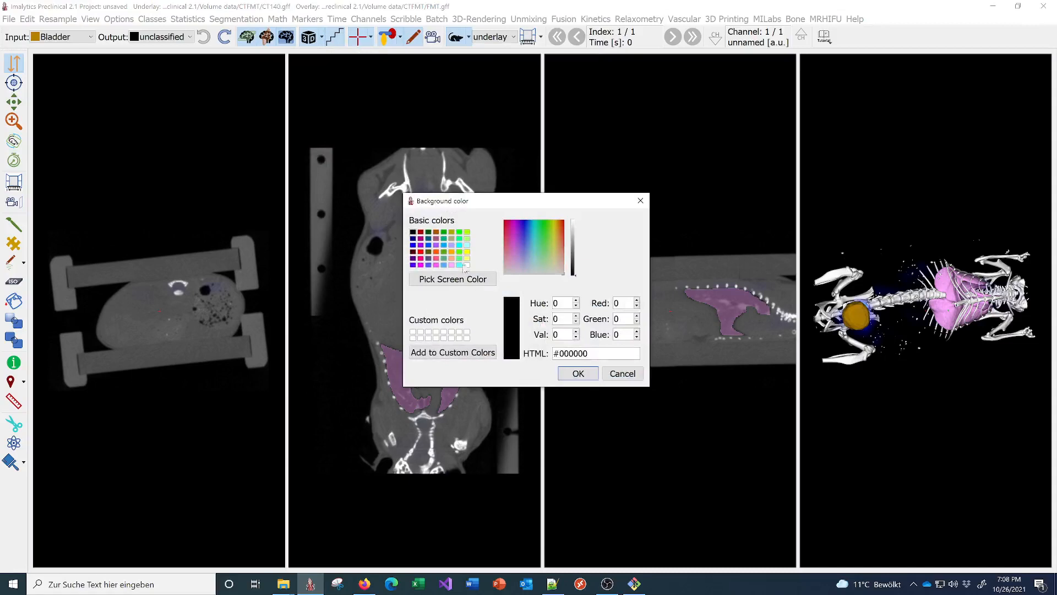
left_click(467, 266)
left_click(578, 373)
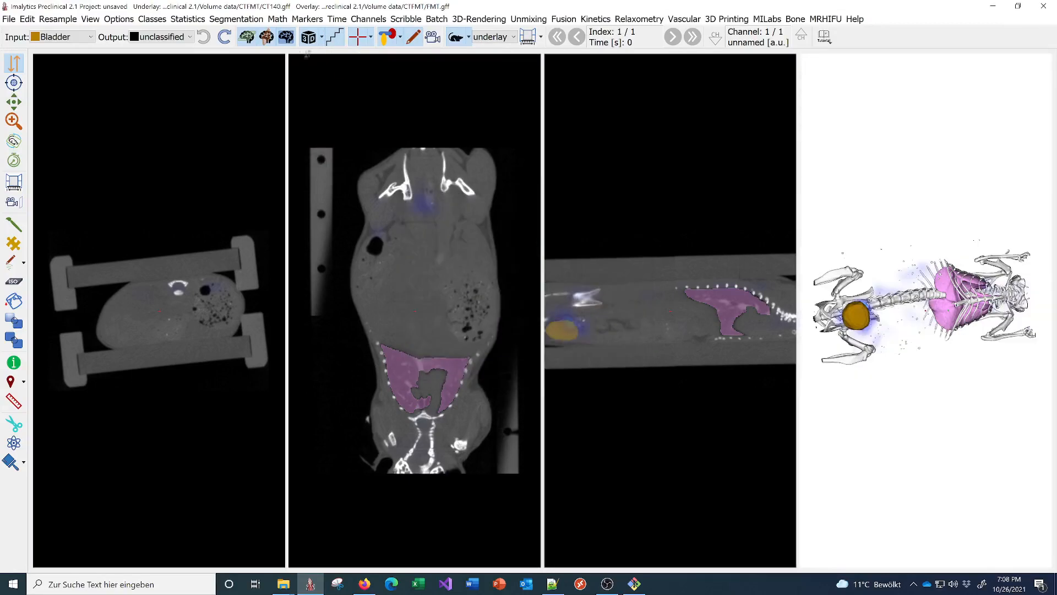
left_click(282, 38)
left_click(268, 37)
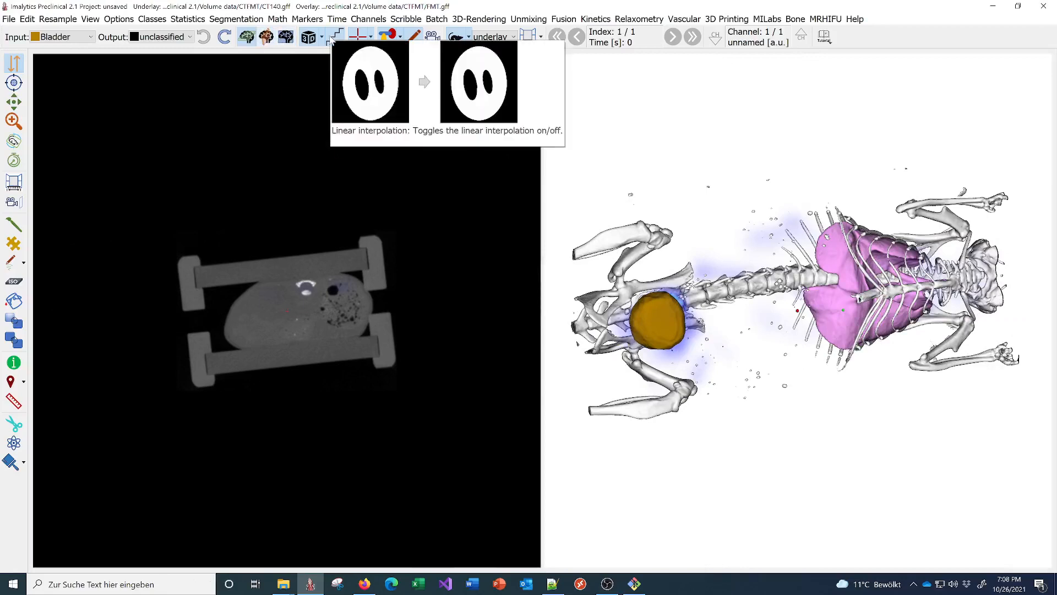
- Zoom into the dark spot with interpolation off, then re-enable smooth interpolation and toggle the crosshair
left_click(331, 40)
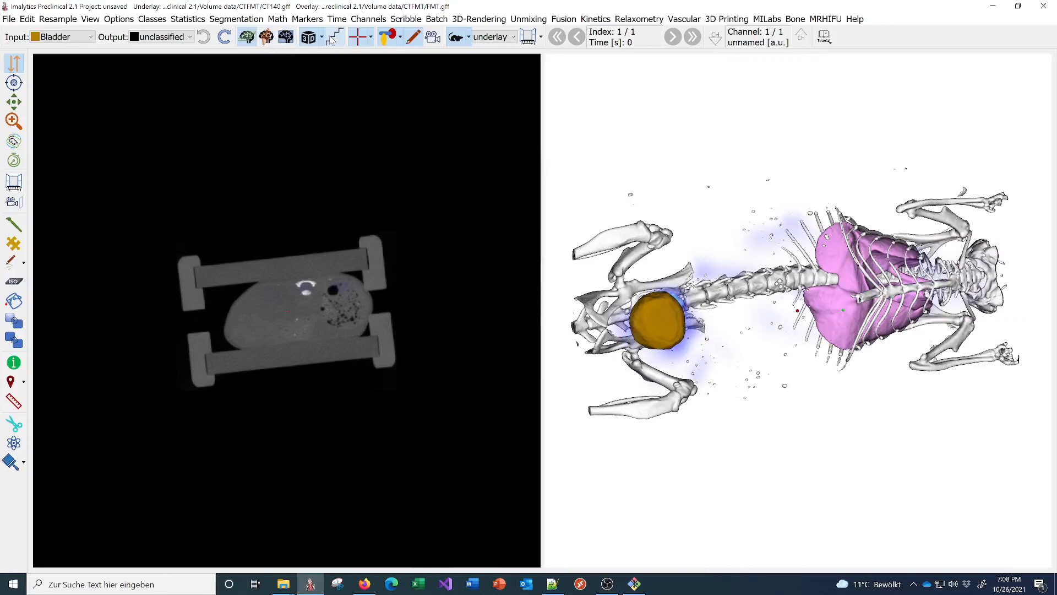
scroll(433, 251, "up", 10)
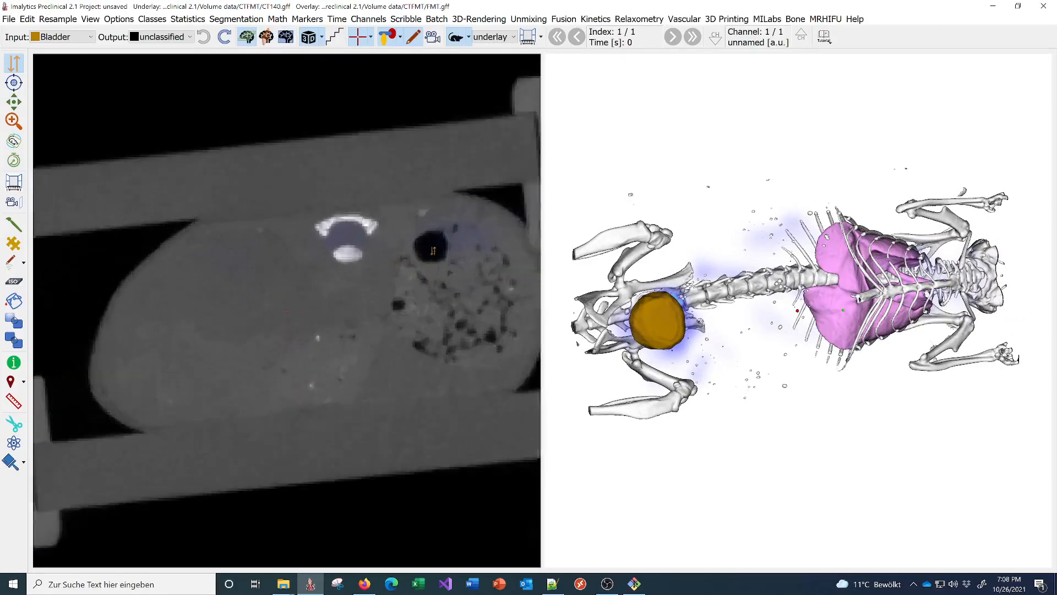
scroll(433, 251, "up", 5)
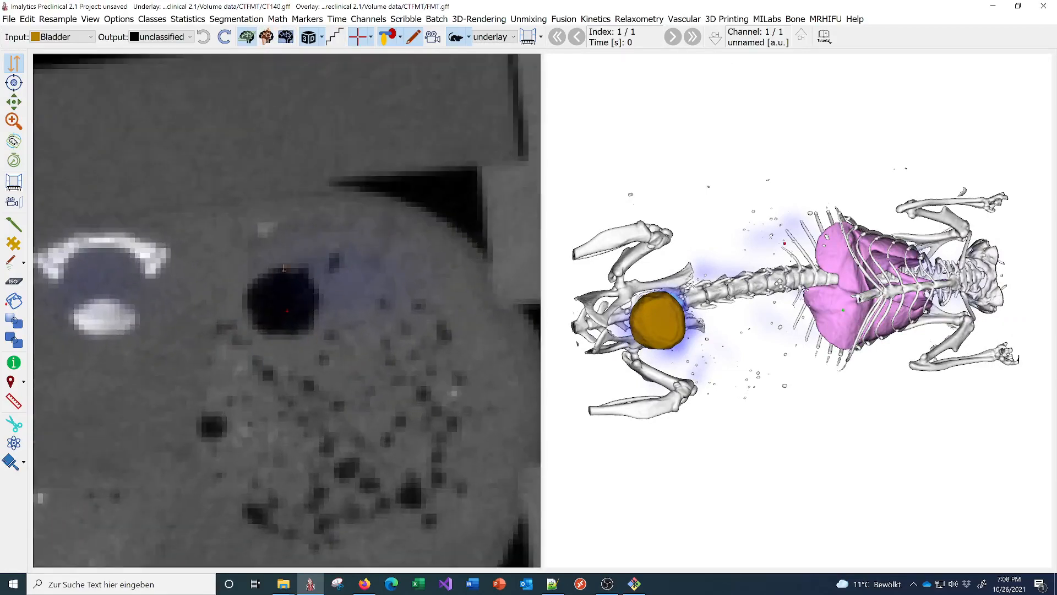
left_click(335, 37)
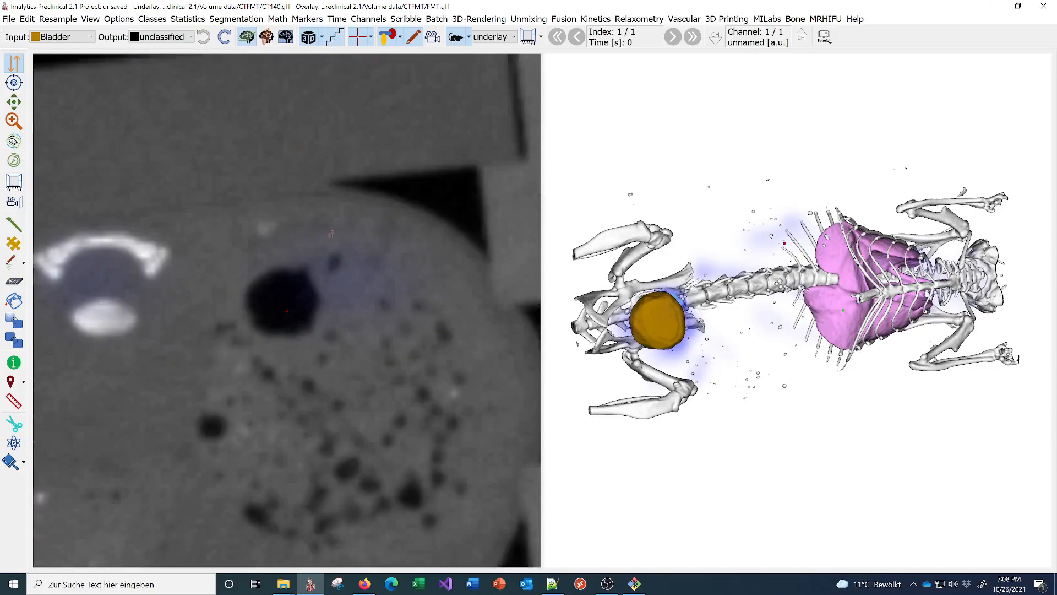
scroll(332, 234, "down", 2)
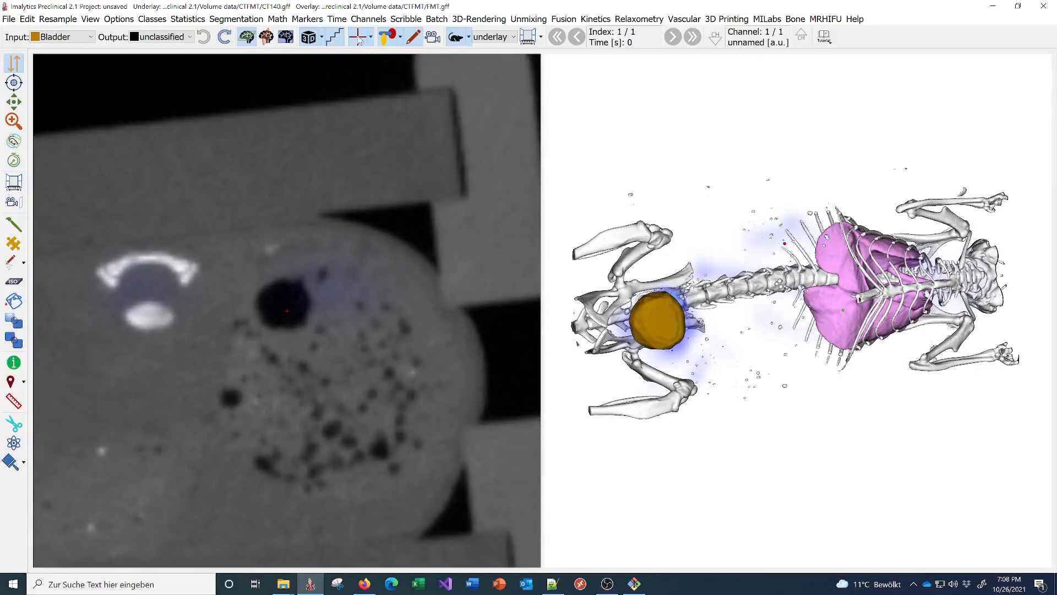
left_click(357, 38)
left_click(358, 40)
left_click(372, 39)
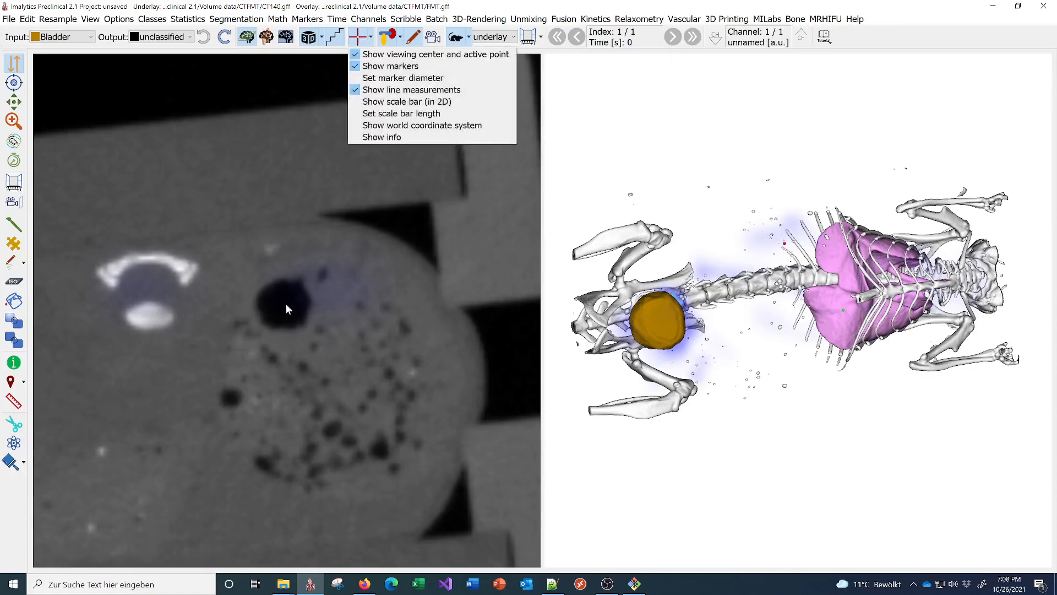
- Show the world coordinate grid and rotate and zoom the 3D mouse to view it
left_click(384, 127)
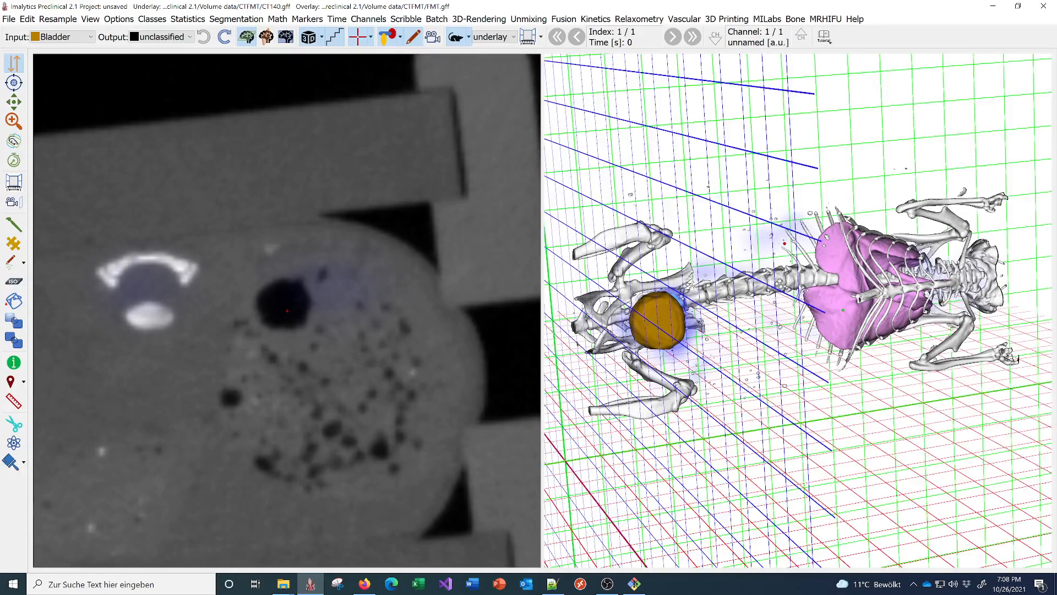
left_click_drag(843, 310, 771, 205)
scroll(787, 239, "down", 4)
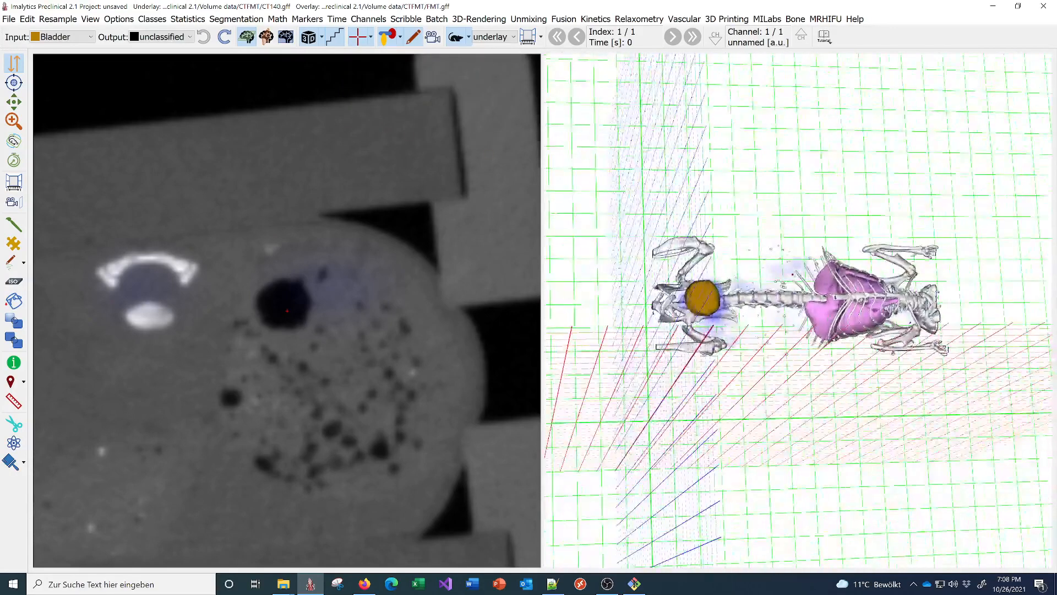
left_click(322, 37)
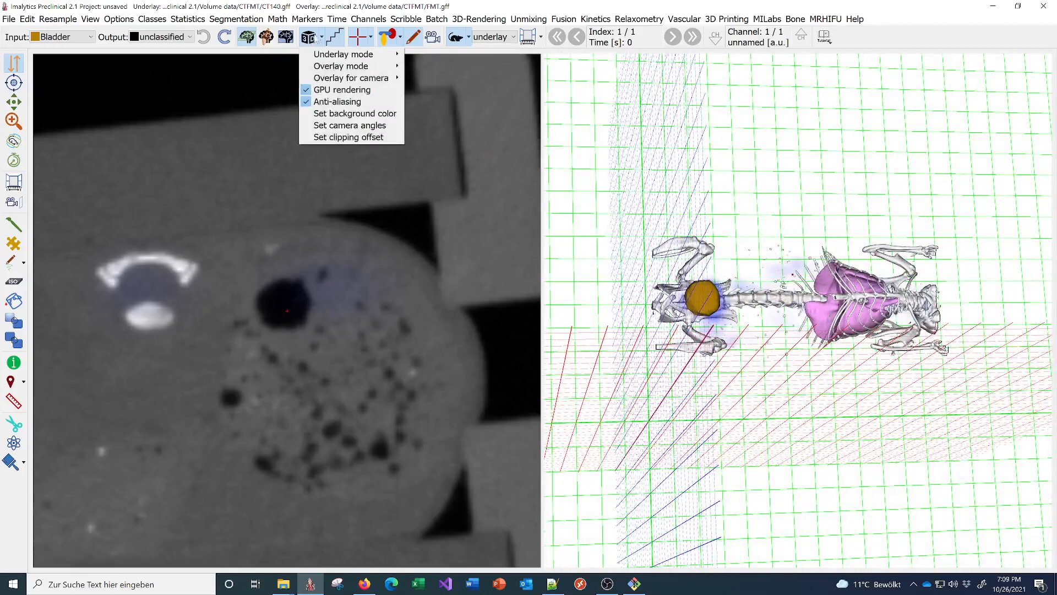
left_click(355, 38)
left_click(358, 37)
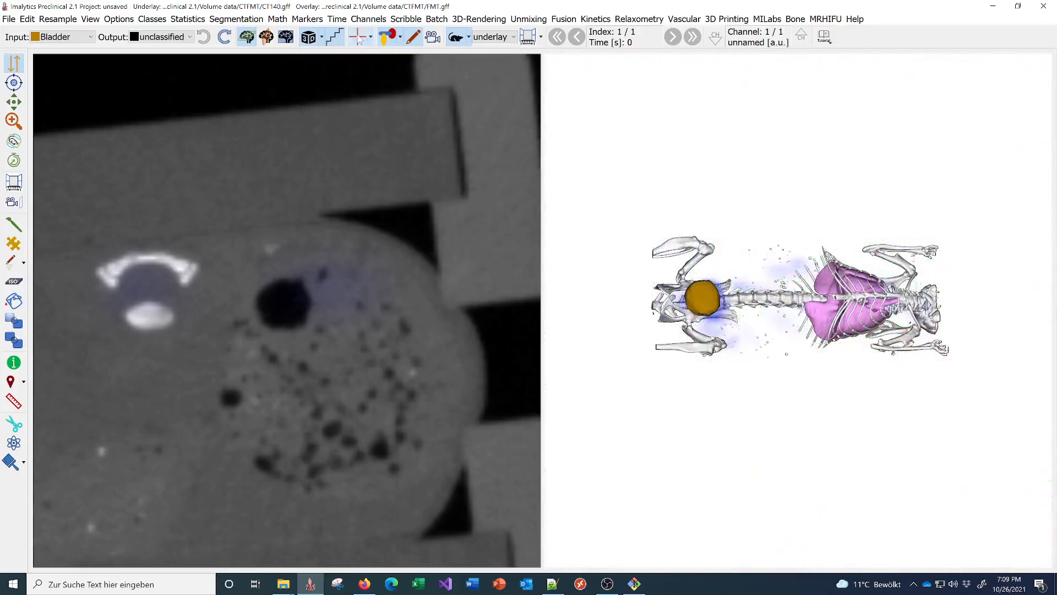
left_click(358, 38)
- Overlay file and windowing info on the axial CT slice
left_click(371, 37)
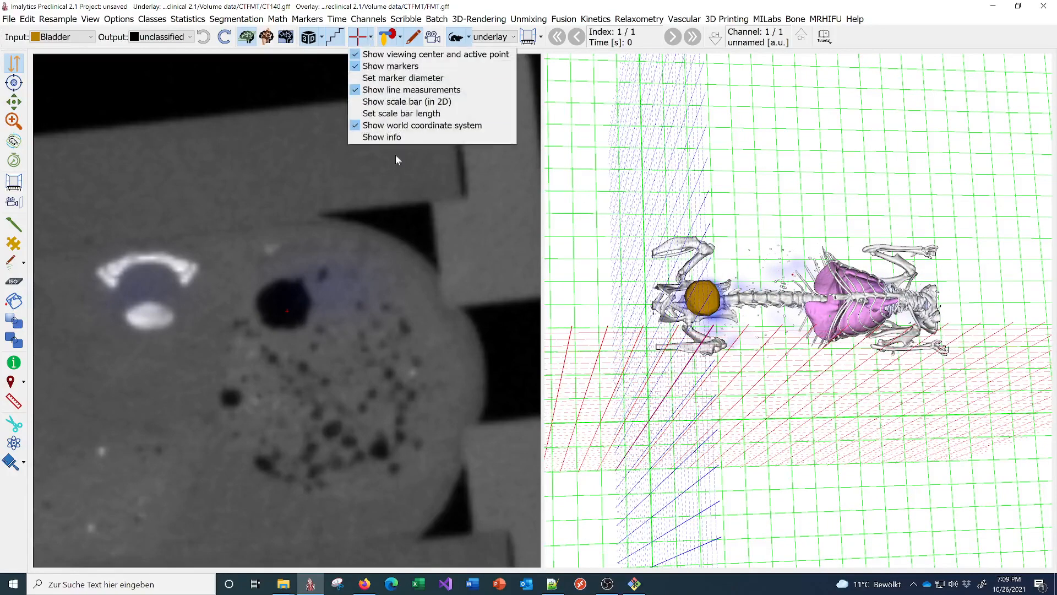
left_click(388, 137)
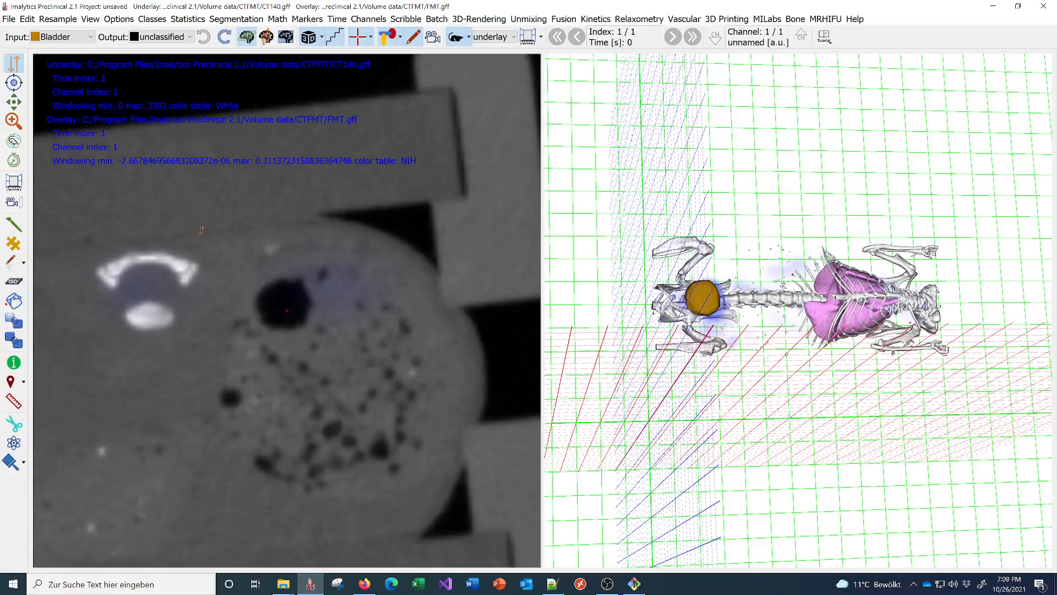
left_click(468, 36)
left_click(372, 37)
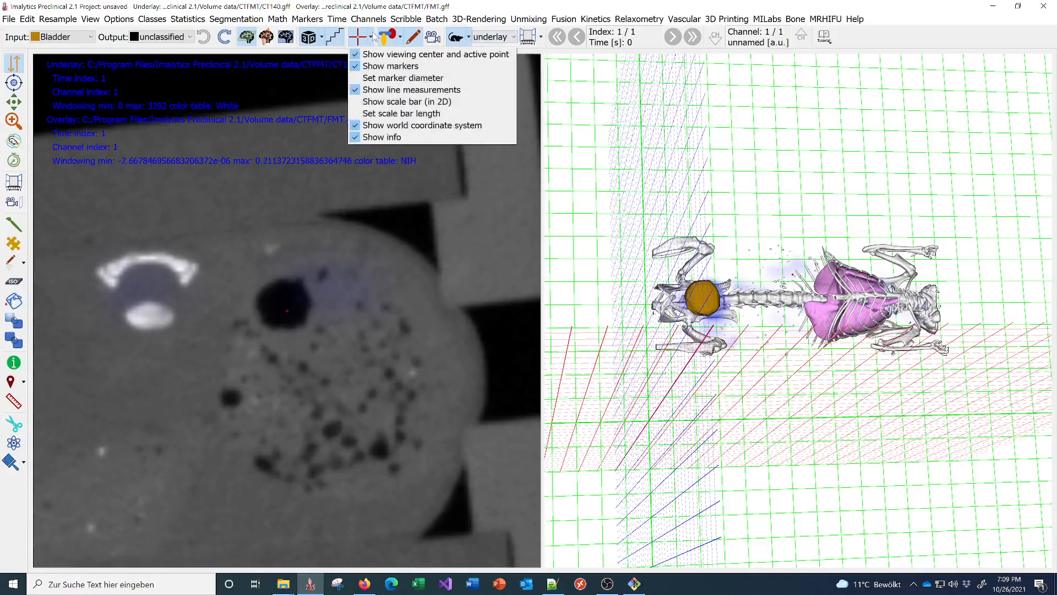
left_click(376, 10)
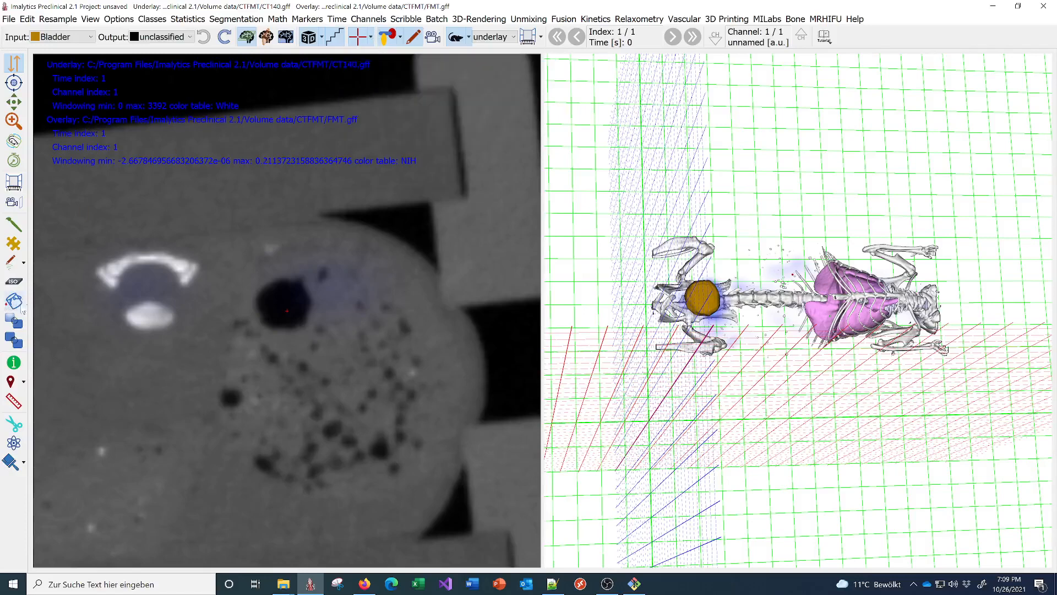
left_click(11, 381)
- Place an unnamed marker beside the bright curved structure, then hide all view annotations
left_click(194, 283)
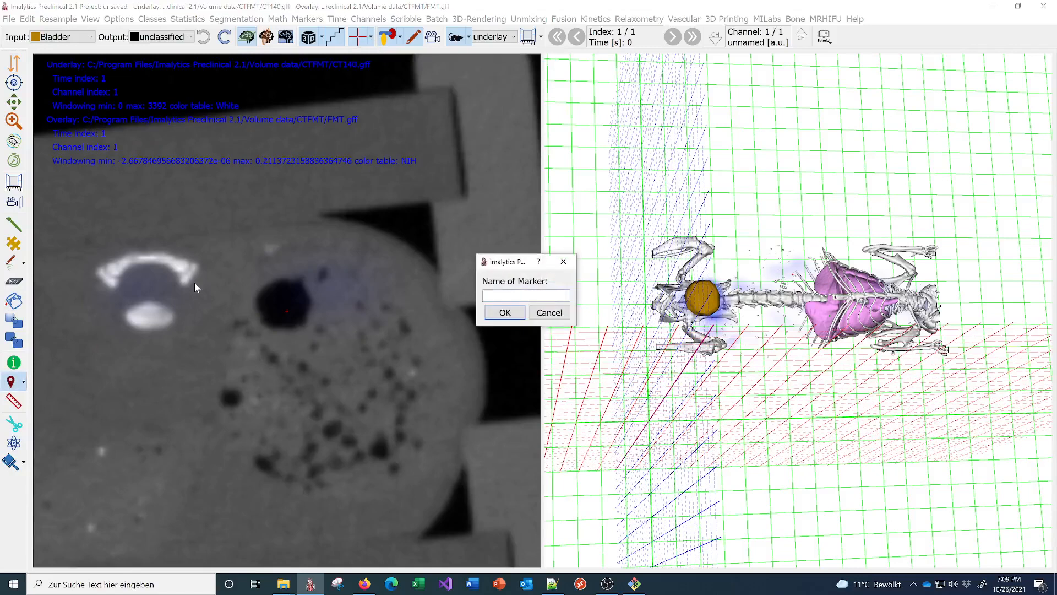
key("Return")
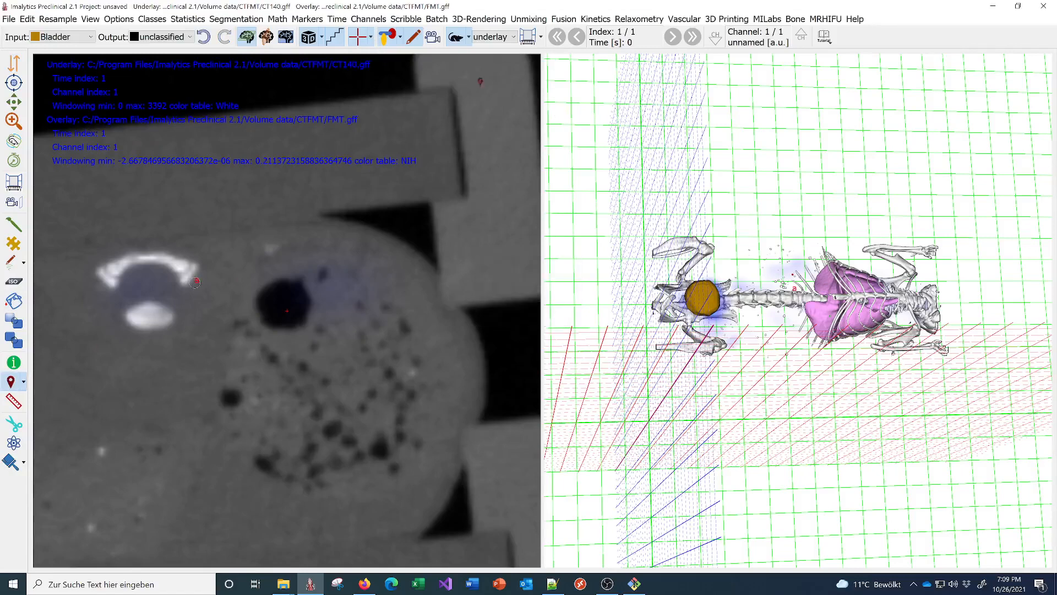
left_click(358, 32)
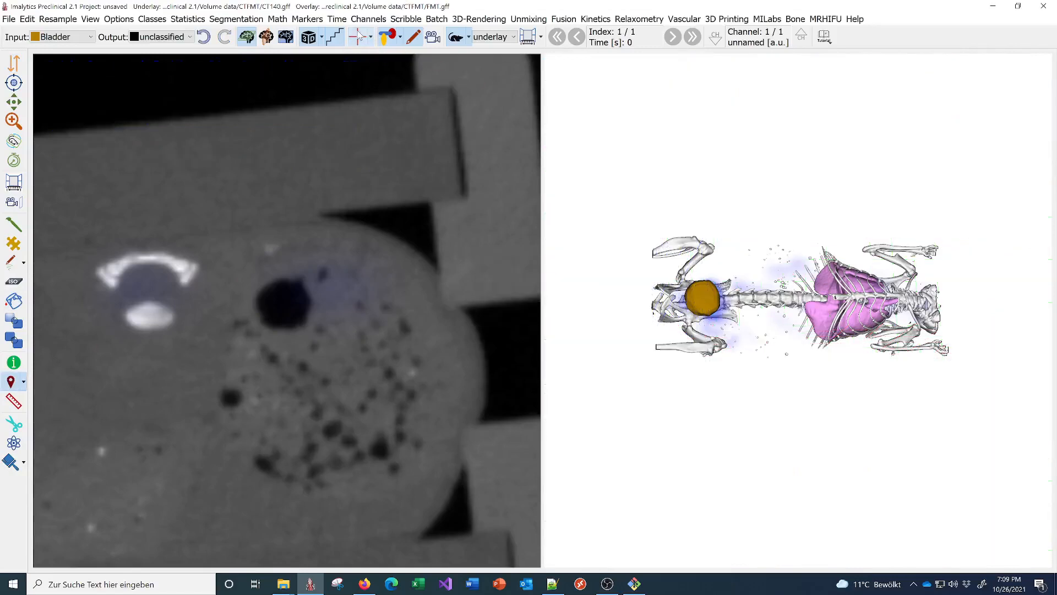
left_click(358, 33)
left_click(387, 36)
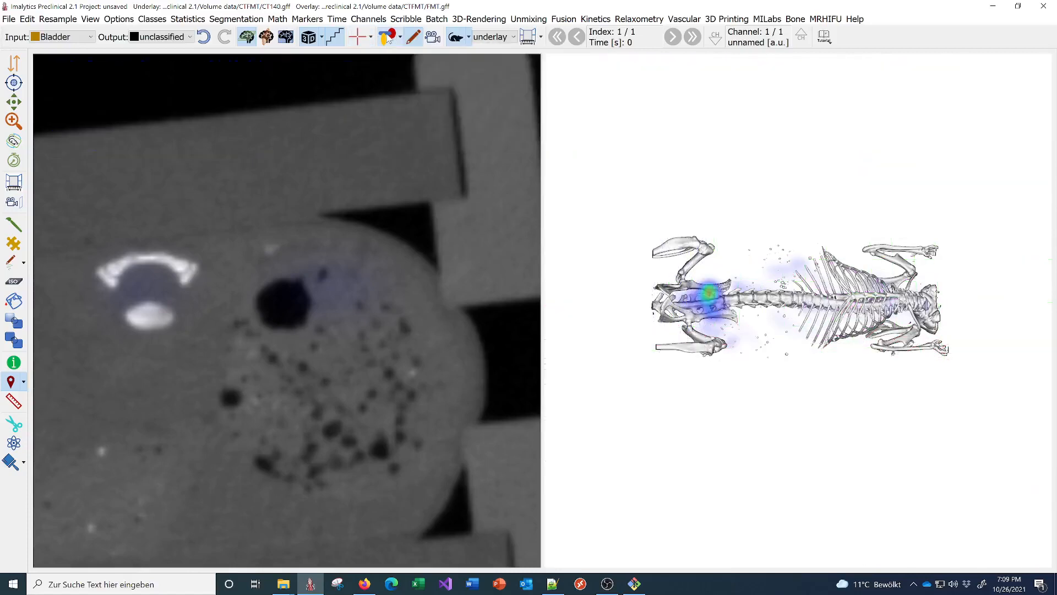
left_click(388, 37)
left_click(387, 36)
left_click(387, 36)
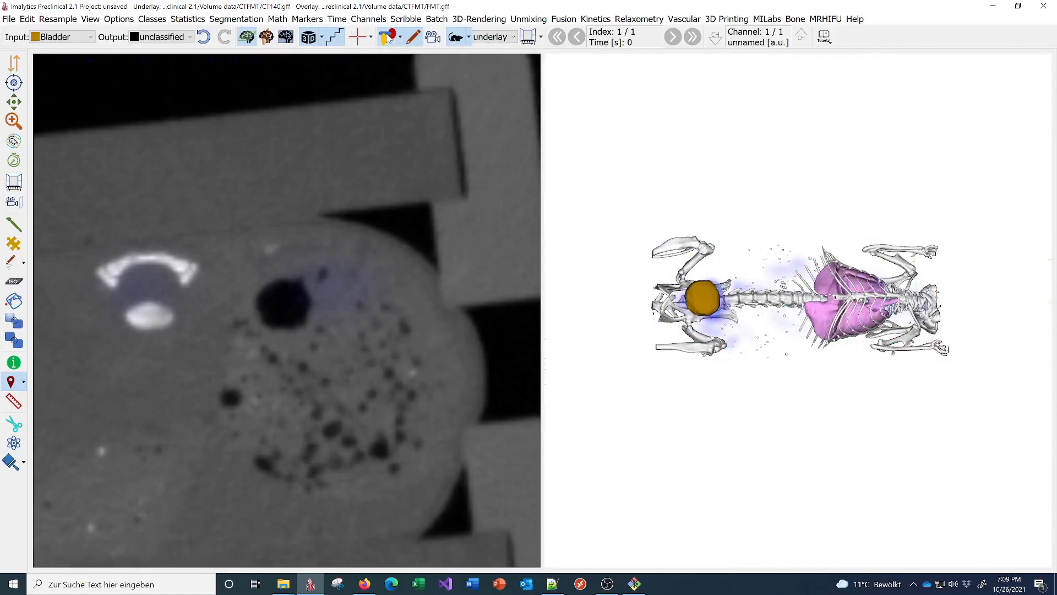
left_click(388, 38)
left_click(389, 37)
left_click(144, 20)
mouse_move(176, 33)
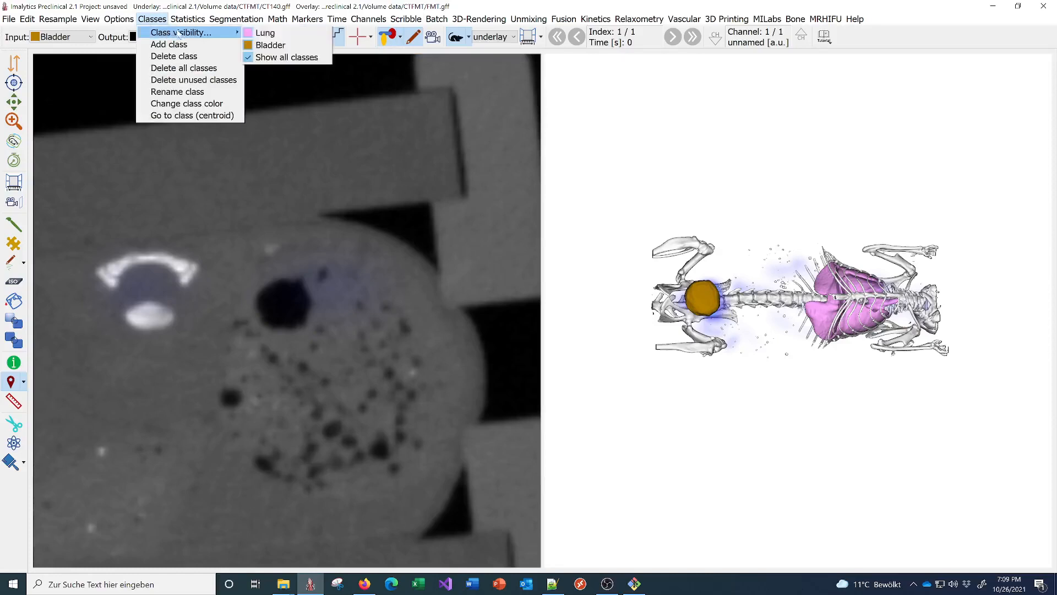
left_click(282, 33)
left_click(149, 19)
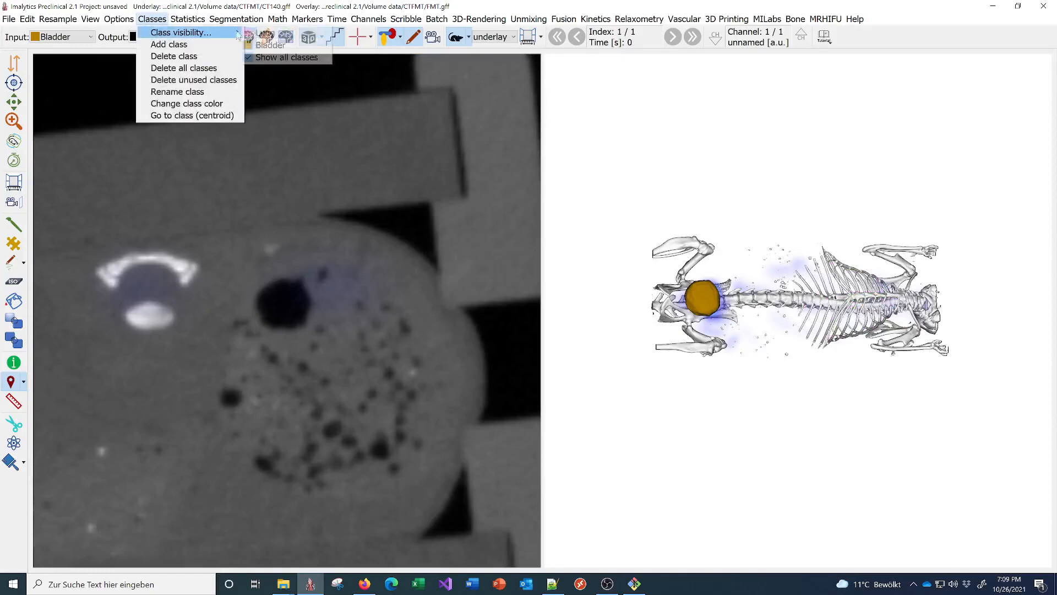
mouse_move(160, 33)
left_click(256, 34)
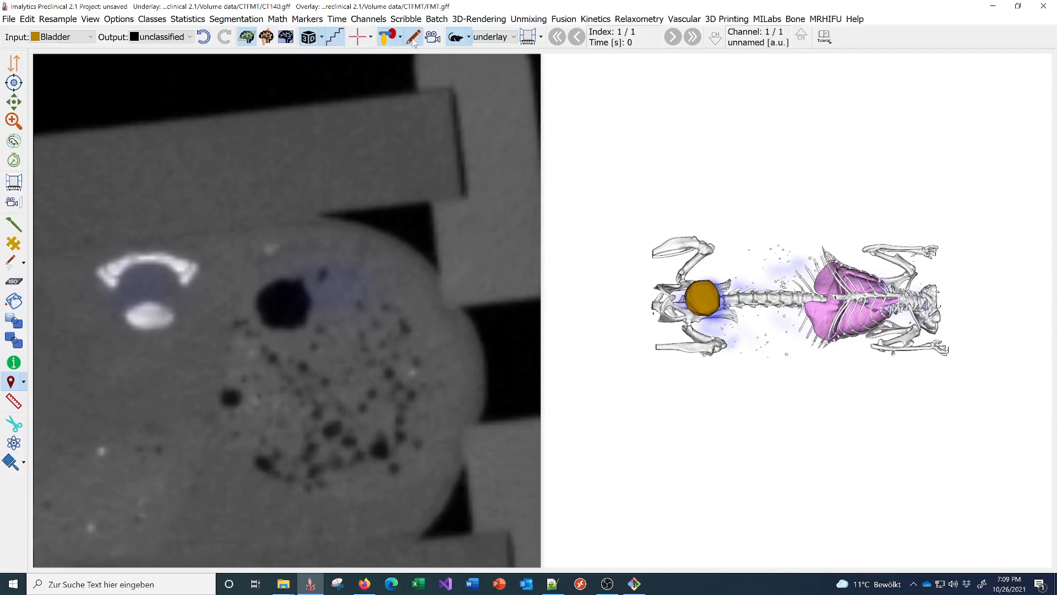
- Scribble a green segmentation over the round region, redraw and preview it, then hide it
left_click(10, 263)
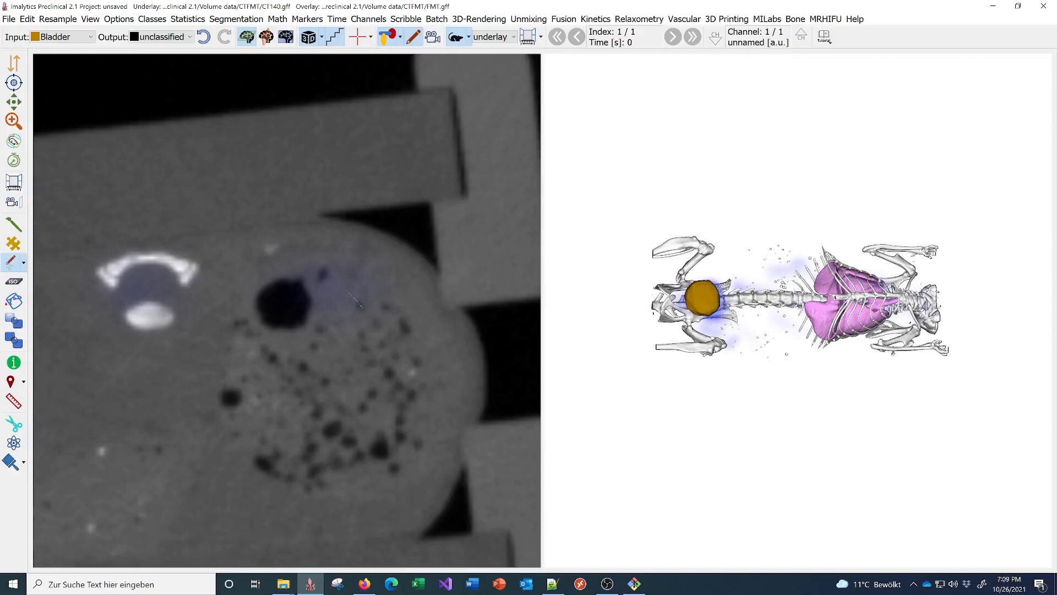
mouse_move(355, 300)
left_mouse_down()
mouse_move(220, 325)
mouse_move(308, 467)
mouse_move(400, 352)
mouse_move(364, 287)
left_mouse_up()
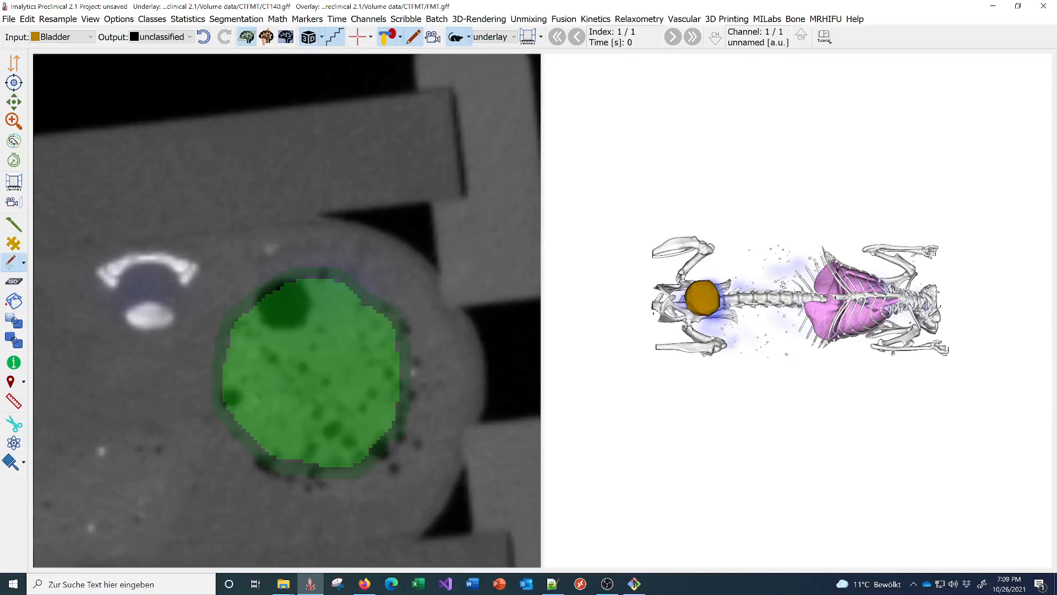
left_click(413, 37)
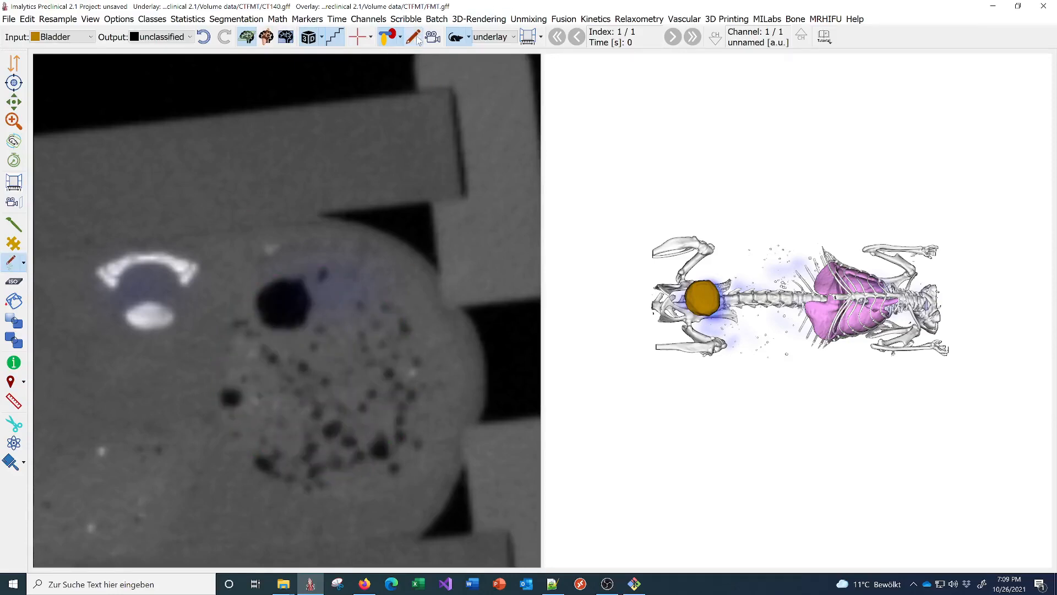
left_click(413, 37)
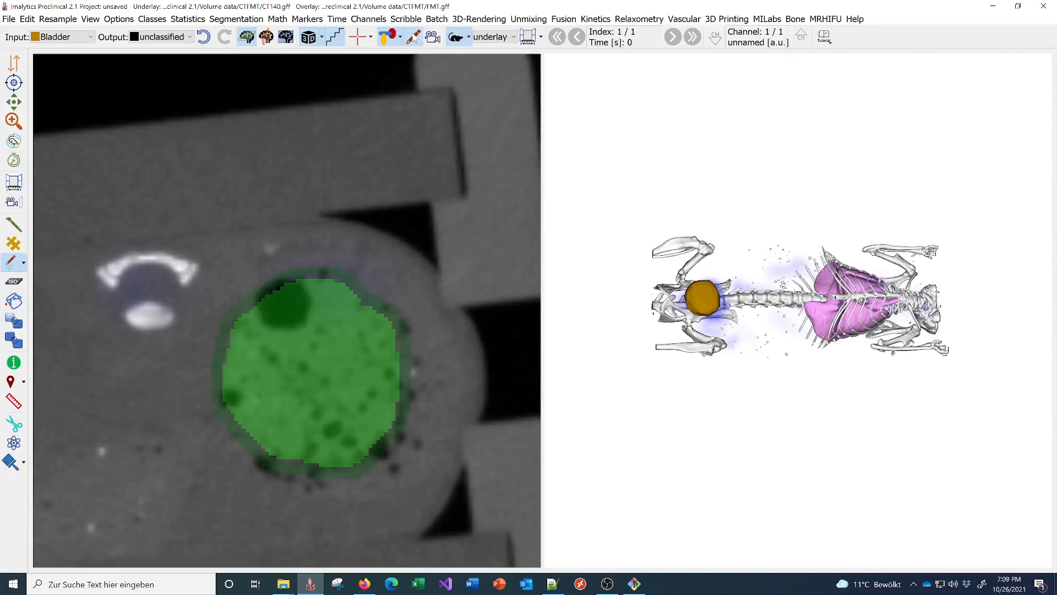
left_click(413, 38)
mouse_move(231, 333)
left_mouse_down()
mouse_move(422, 280)
mouse_move(353, 454)
mouse_move(241, 340)
mouse_move(304, 266)
left_mouse_up()
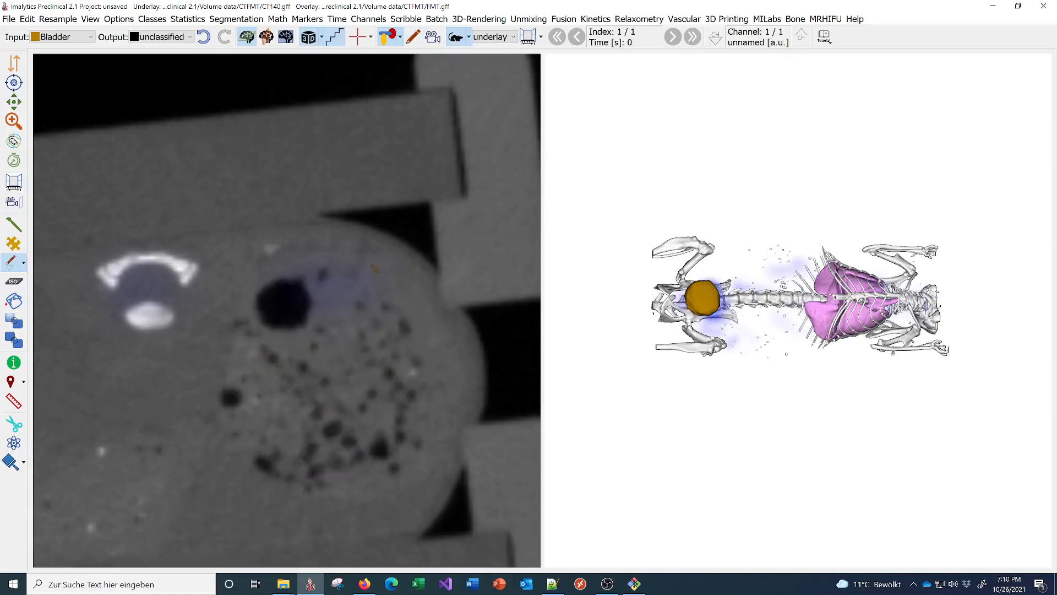
left_click(419, 39)
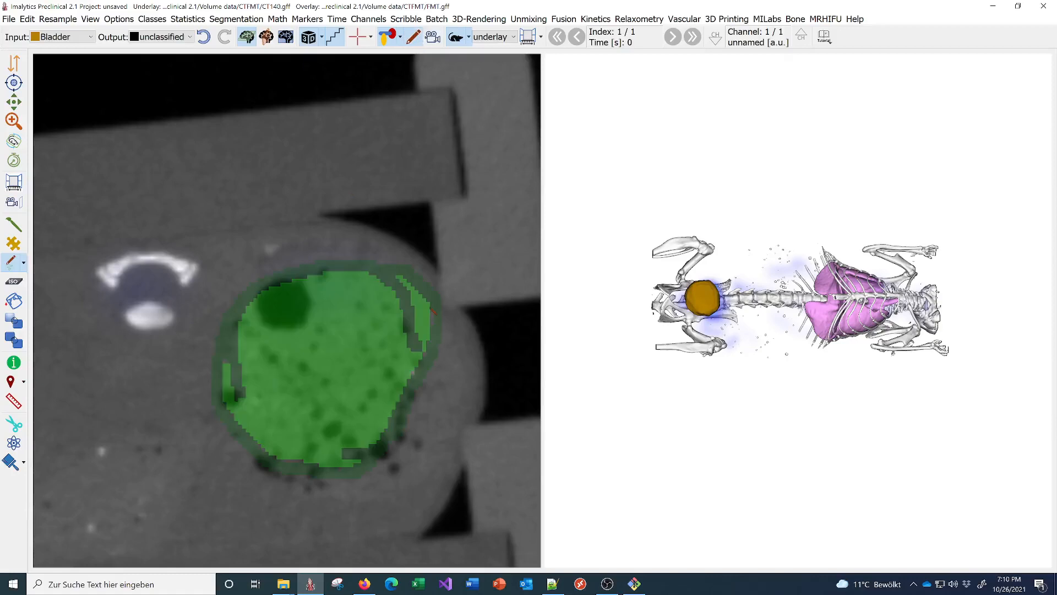
left_click(433, 311)
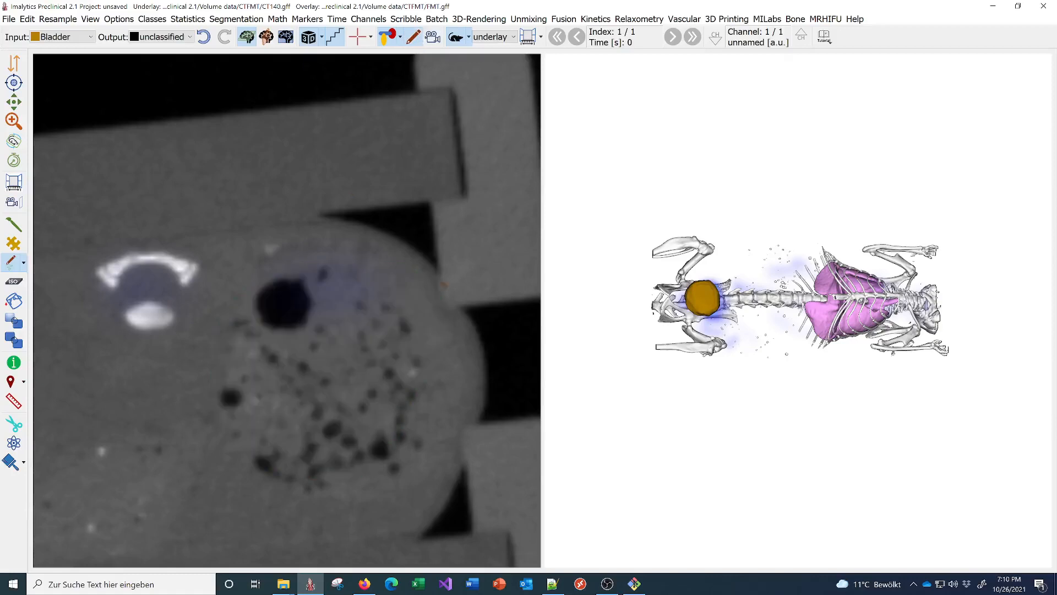
- Clip the 3D rendering, sweep the clipping plane through the body, then turn clipping off
left_click(435, 42)
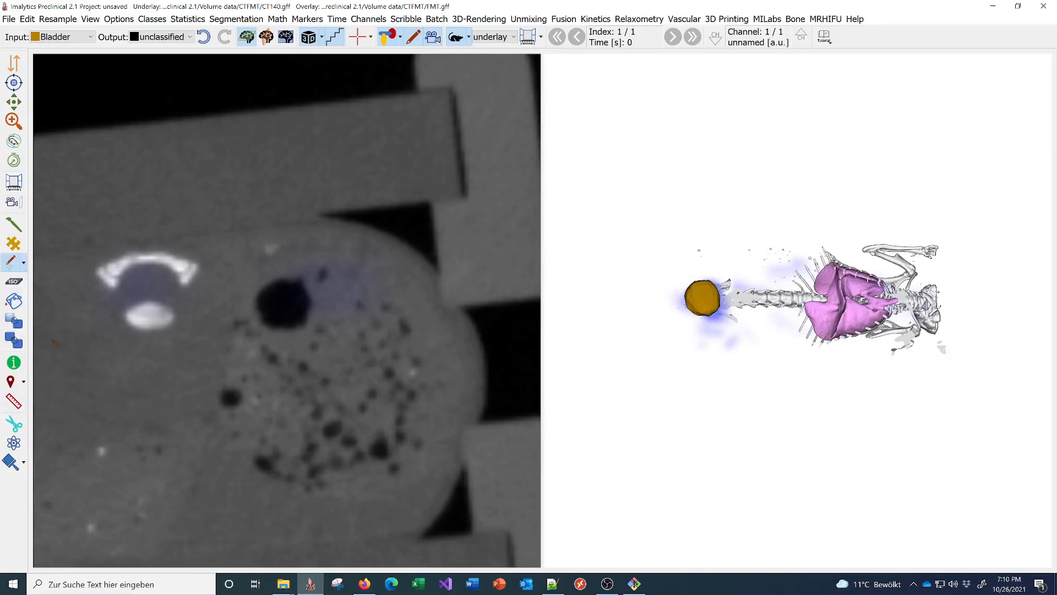
left_click(10, 203)
left_click_drag(800, 349, 758, 395)
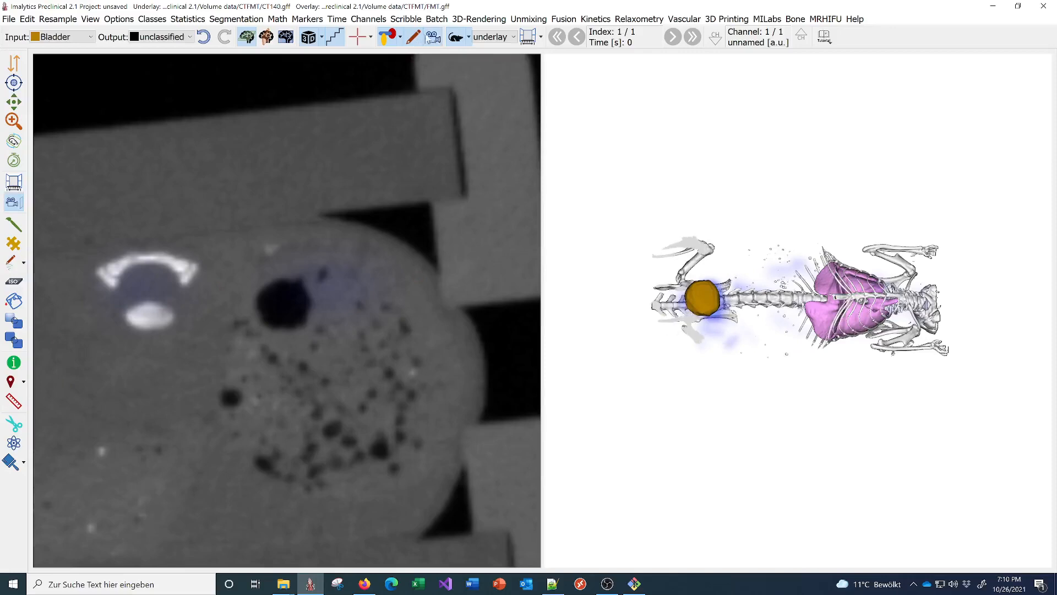
left_click(438, 36)
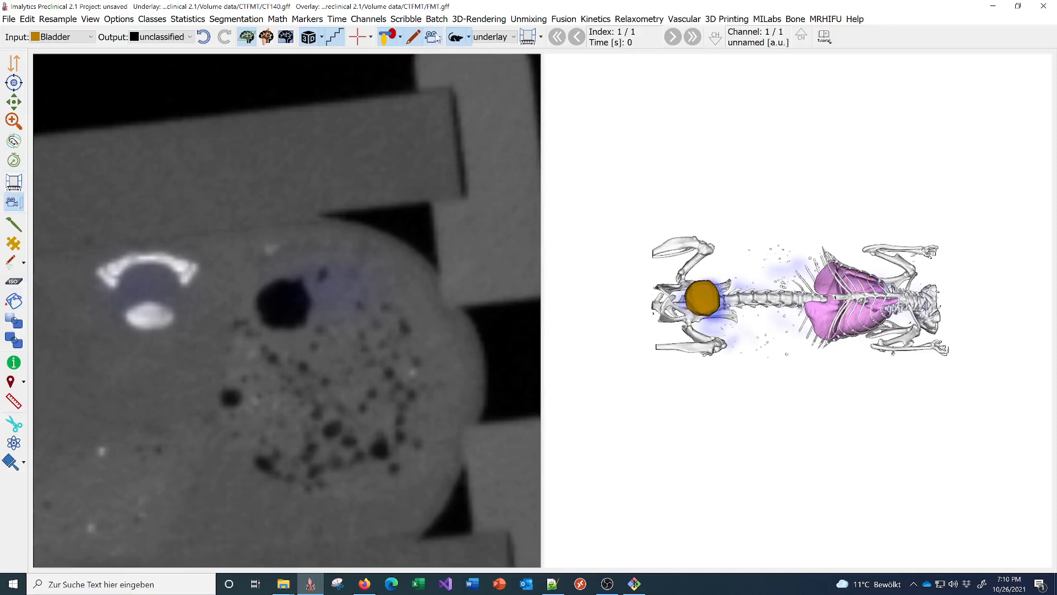
- Jump the slice view to the lungs and toggle the CT underlay layer off and on
left_click(455, 37)
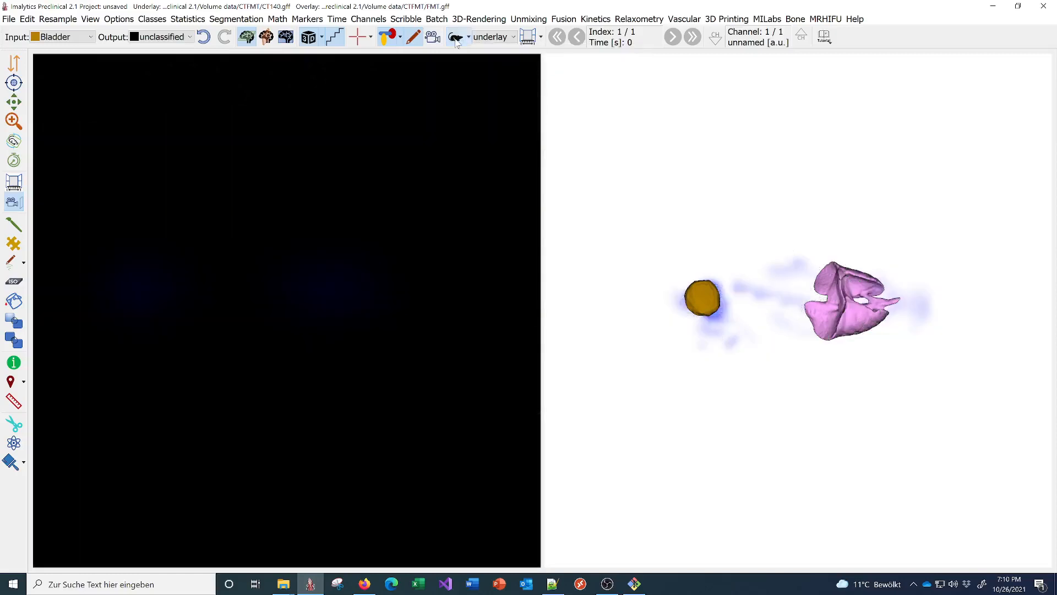
left_click(455, 37)
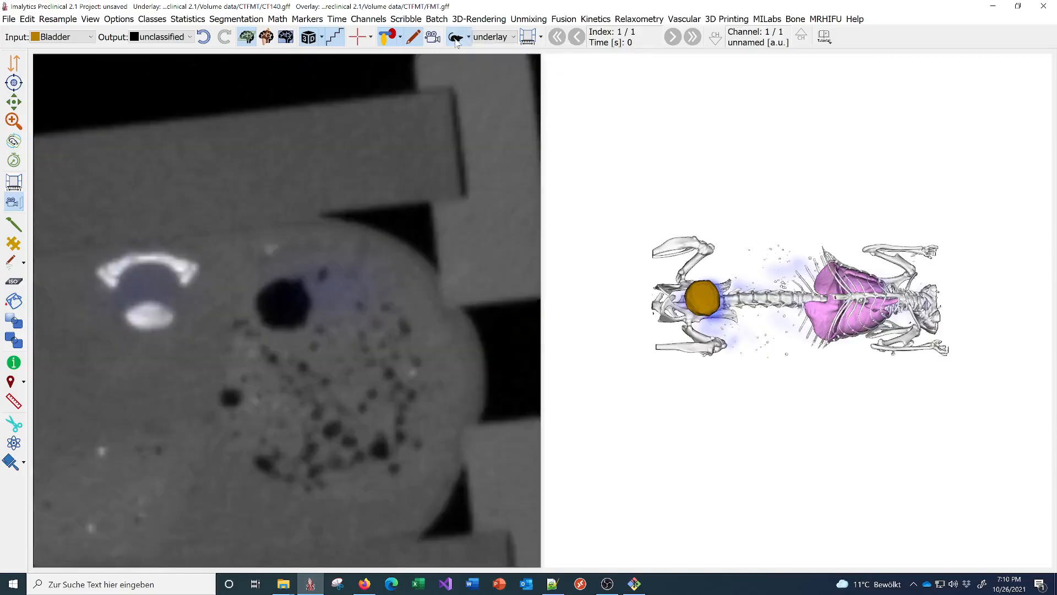
left_click(456, 40)
left_click(456, 40)
left_click(817, 311)
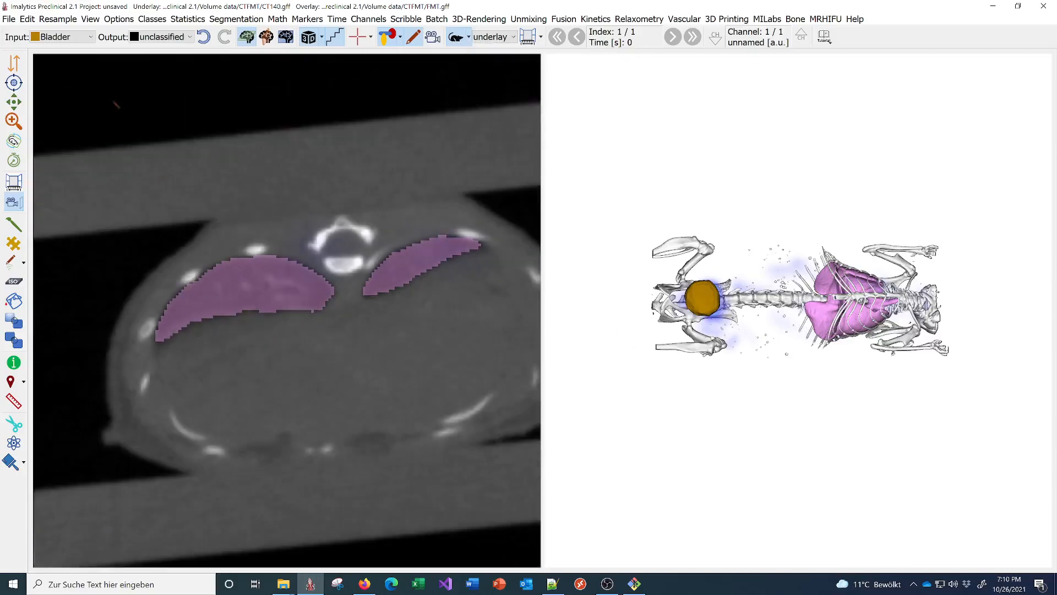
left_click(7, 65)
left_click(455, 39)
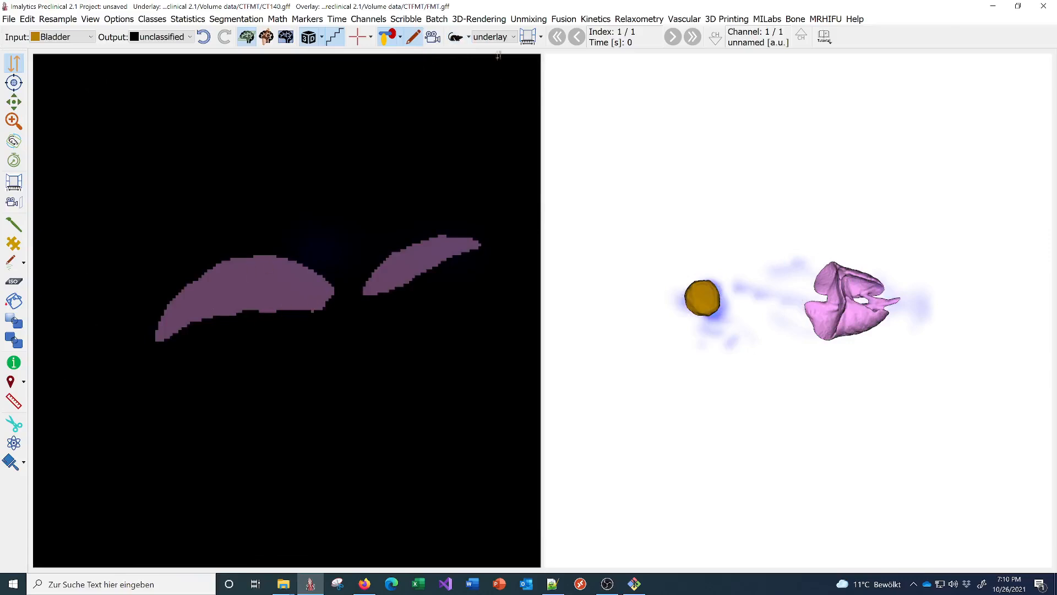
left_click(455, 38)
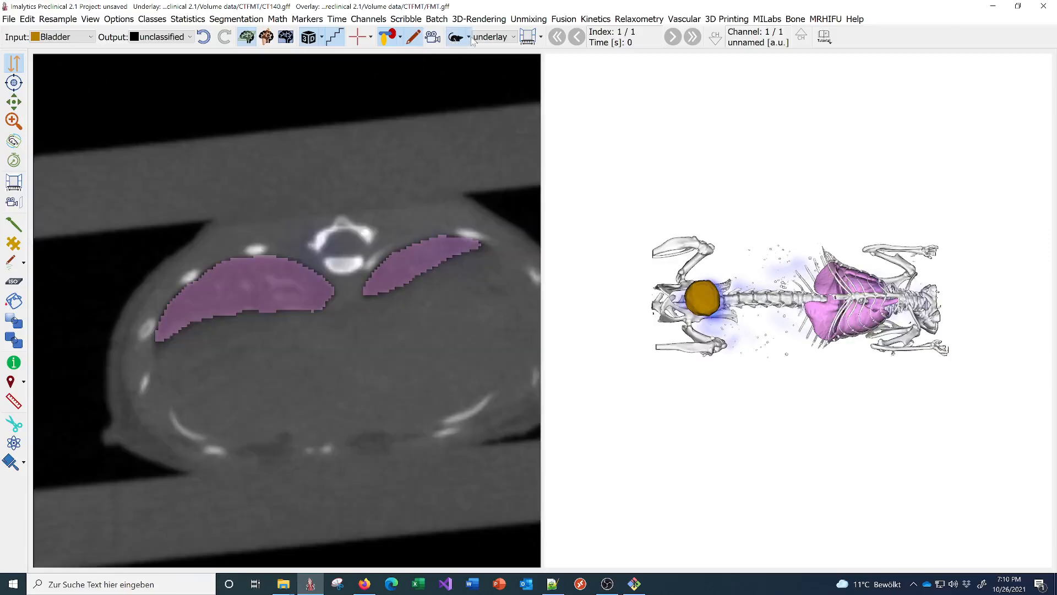
- Toggle the segmentation overlay's visibility, then switch back and toggle the CT underlay again
left_click(507, 38)
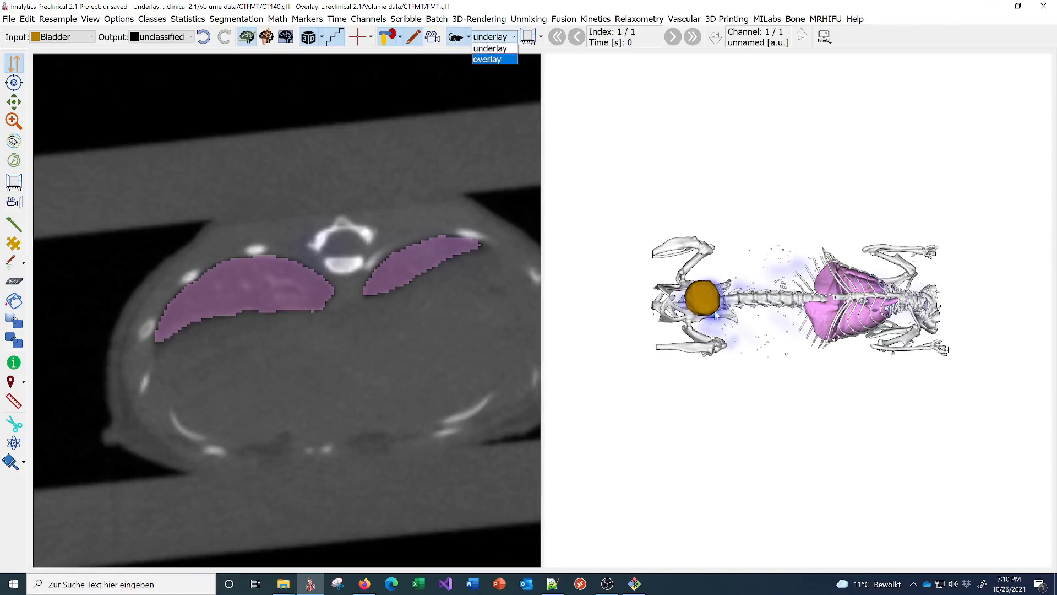
left_click(498, 59)
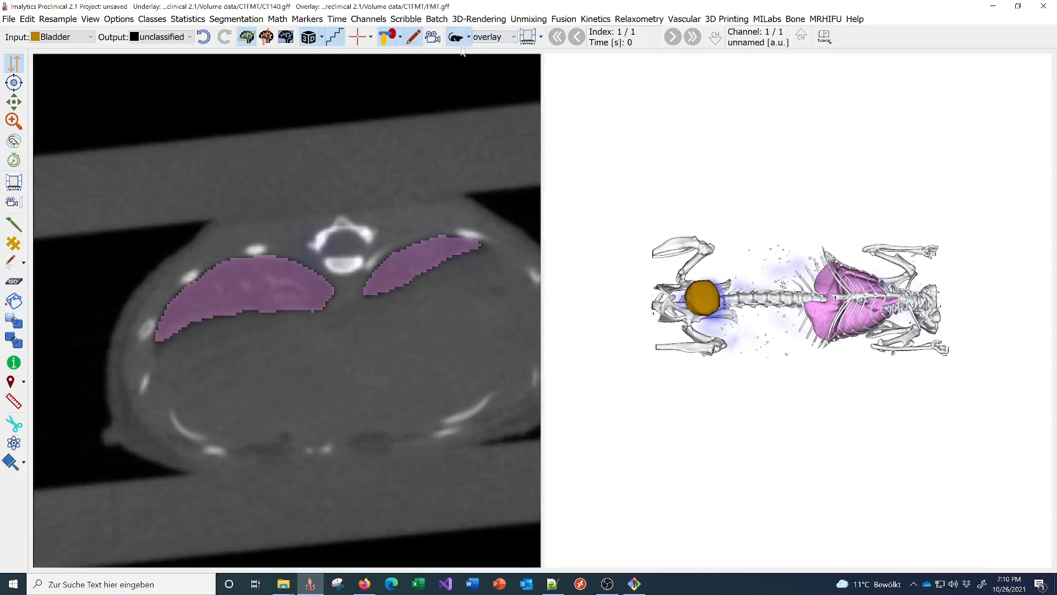
left_click(385, 37)
left_click(455, 42)
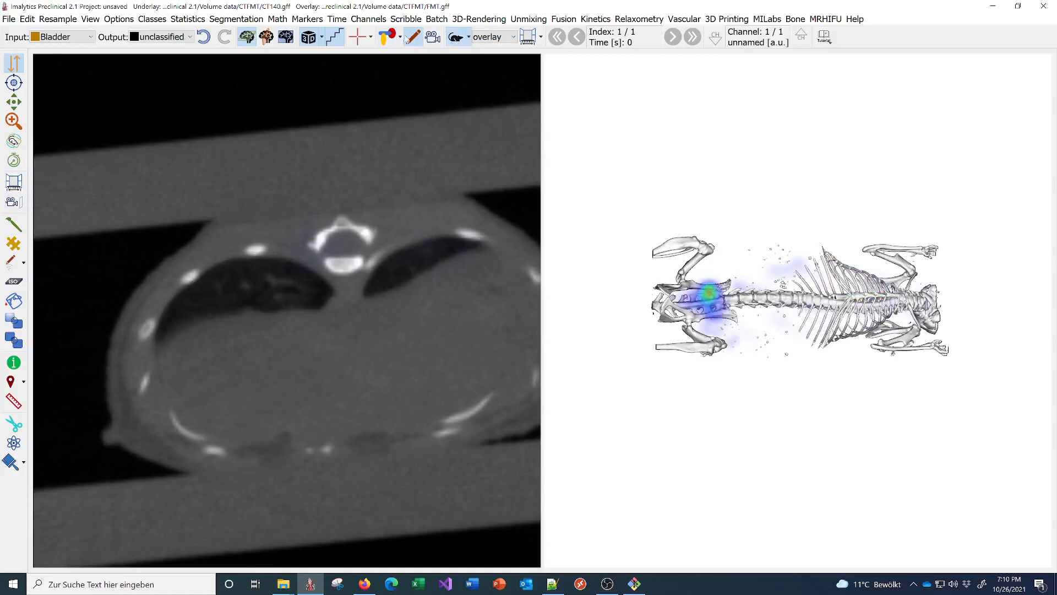
left_click(391, 39)
left_click(388, 39)
left_click(388, 40)
left_click(490, 37)
left_click(487, 49)
left_click(453, 39)
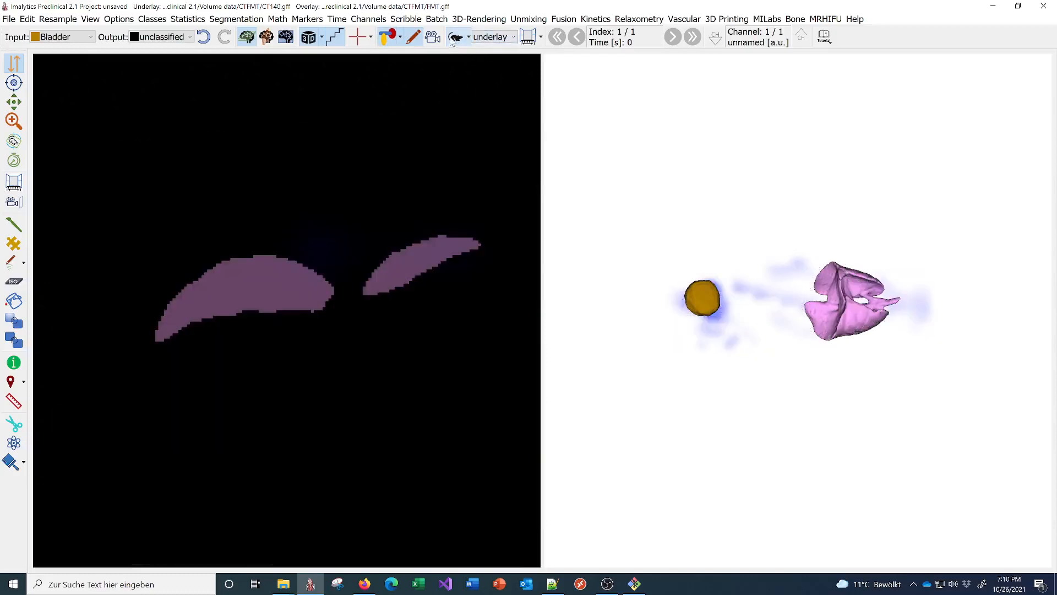
left_click(453, 39)
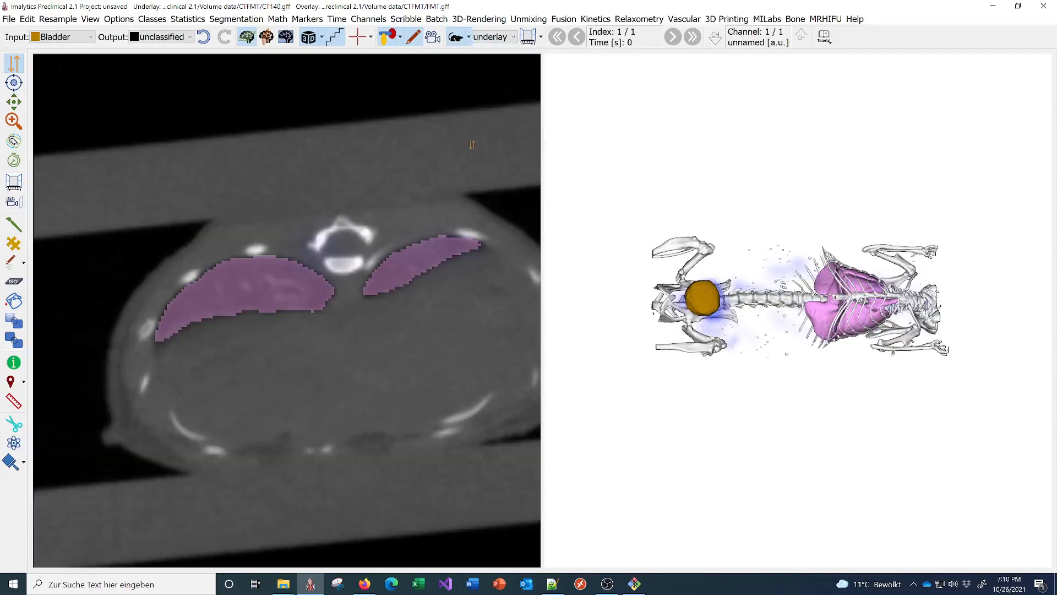
- Trial the CT display range with the upper limit at 2430.42 and lower at 0, then page slices
left_click(528, 36)
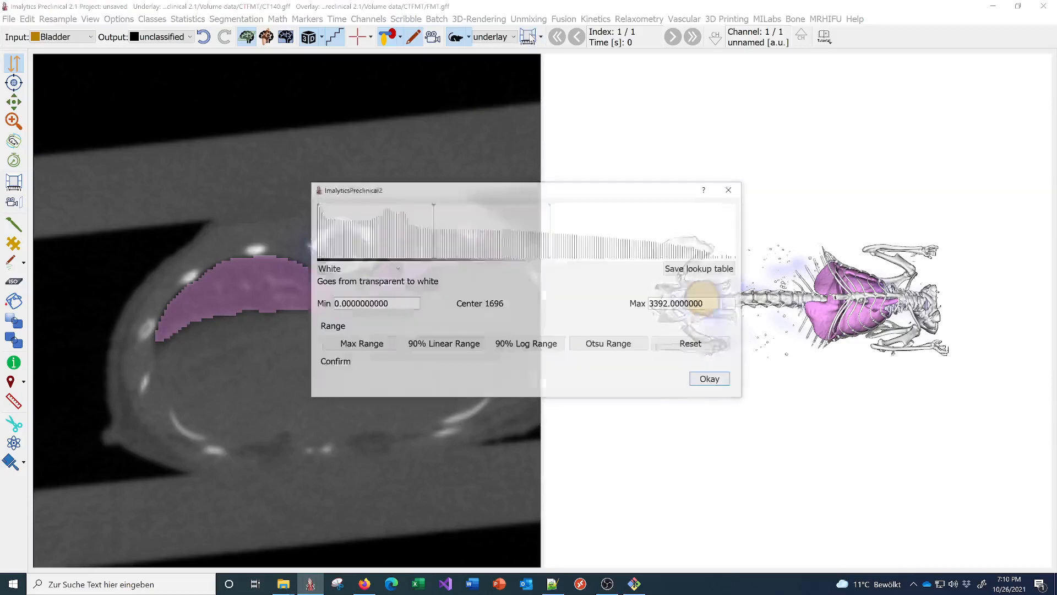
left_click_drag(524, 189, 633, 191)
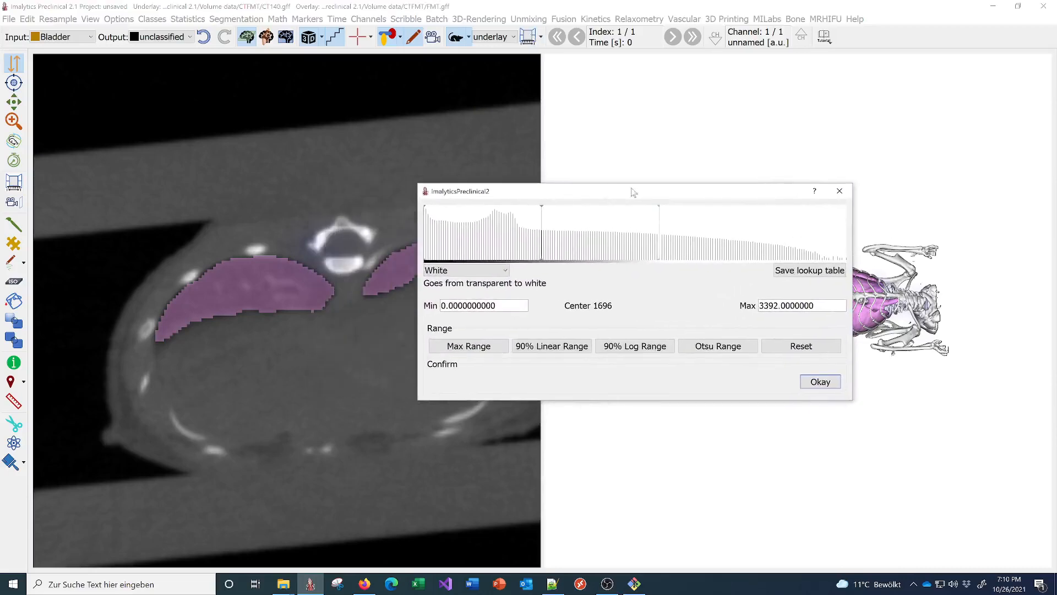
mouse_move(647, 227)
left_mouse_down()
mouse_move(542, 233)
mouse_move(596, 236)
left_mouse_up()
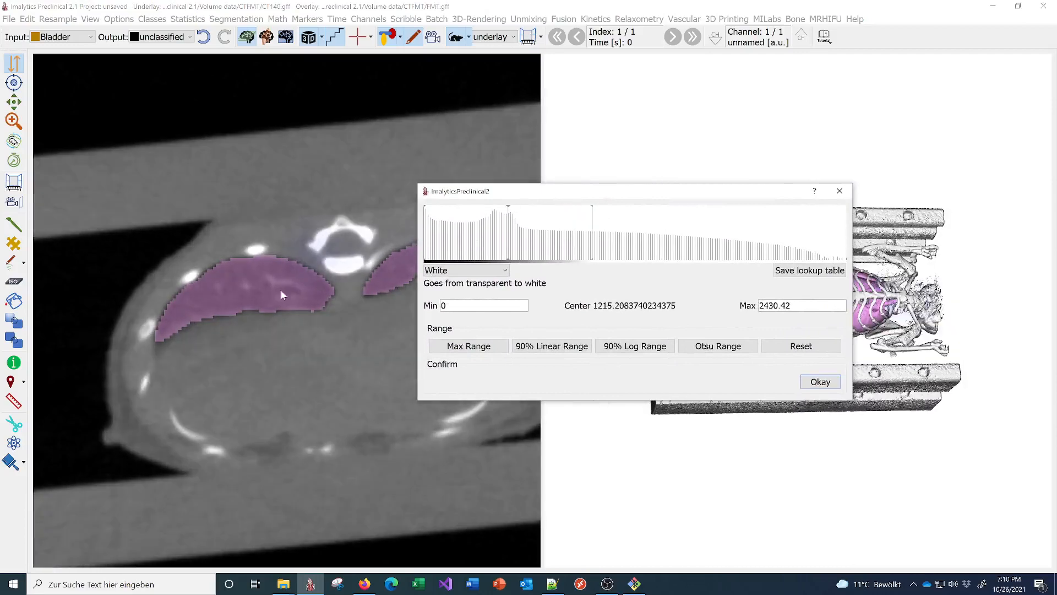
mouse_move(428, 223)
left_mouse_down()
mouse_move(443, 223)
mouse_move(424, 223)
left_mouse_up()
left_click(847, 199)
left_click_drag(402, 265, 399, 214)
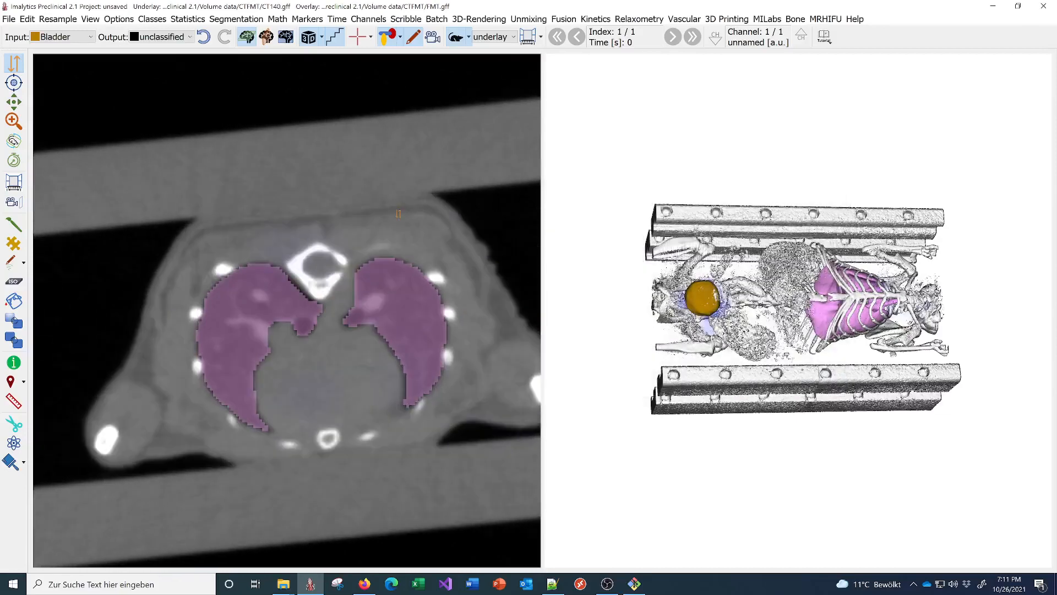
- Hide the purple lung segmentation and page through the chest CT slices
left_click(386, 38)
scroll(323, 370, "up", 2)
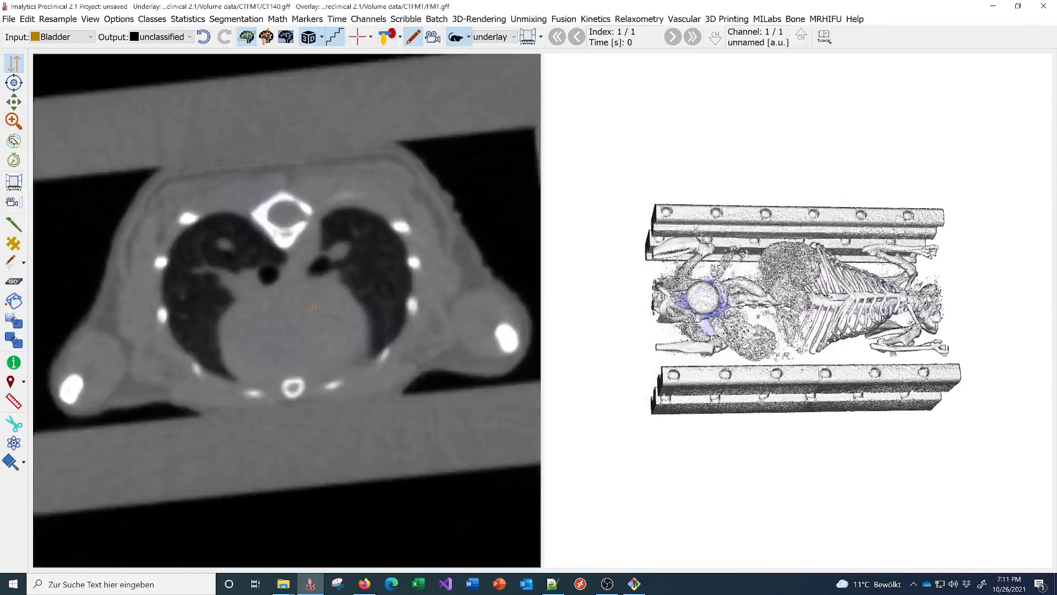
left_click(528, 36)
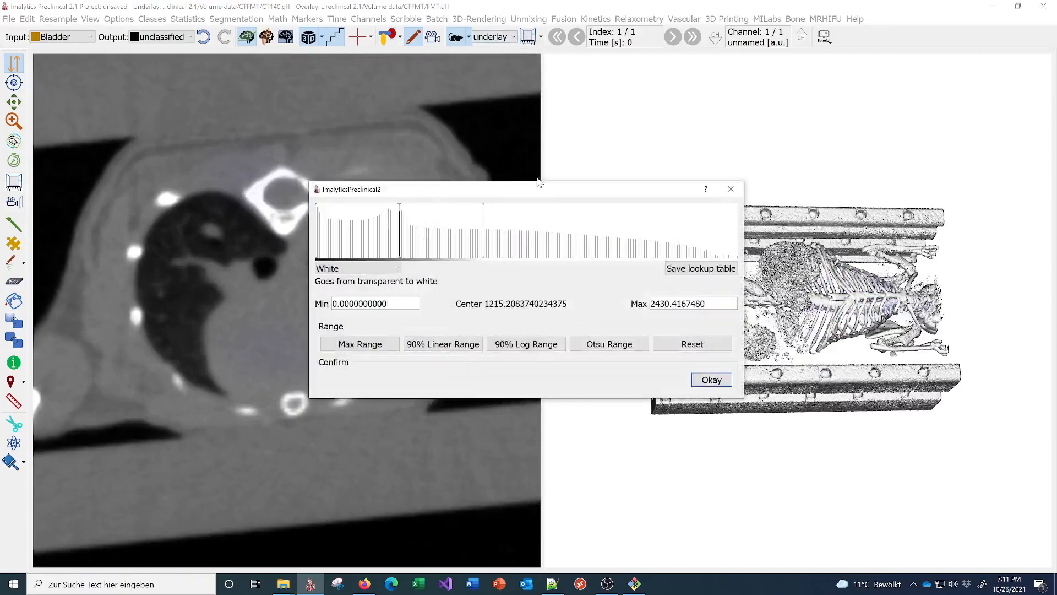
mouse_move(503, 183)
left_mouse_down()
mouse_move(681, 182)
mouse_move(659, 205)
mouse_move(529, 220)
left_mouse_up()
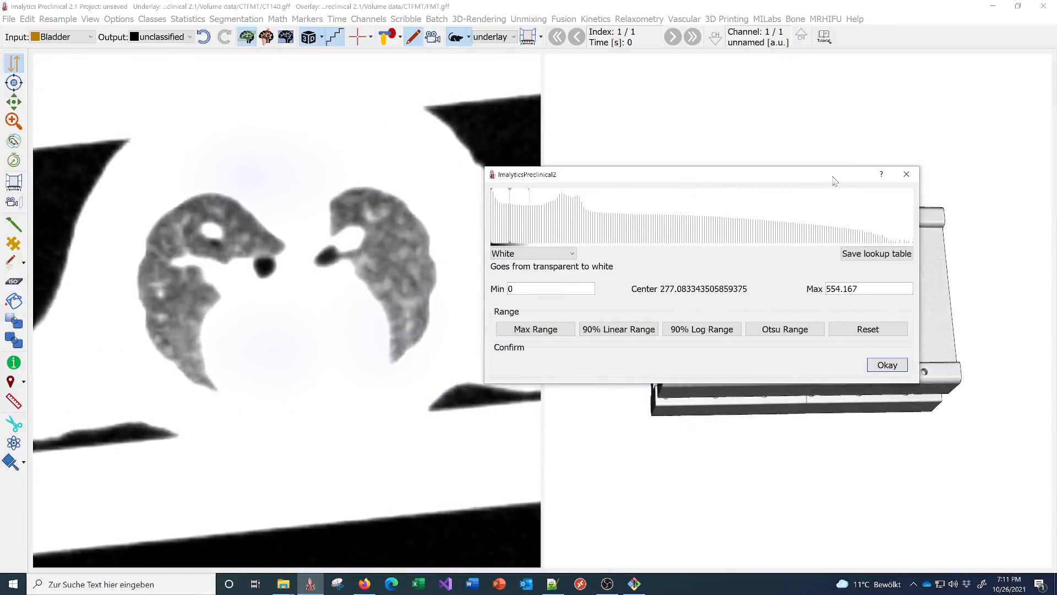
left_click(910, 173)
left_click_drag(344, 249, 307, 291)
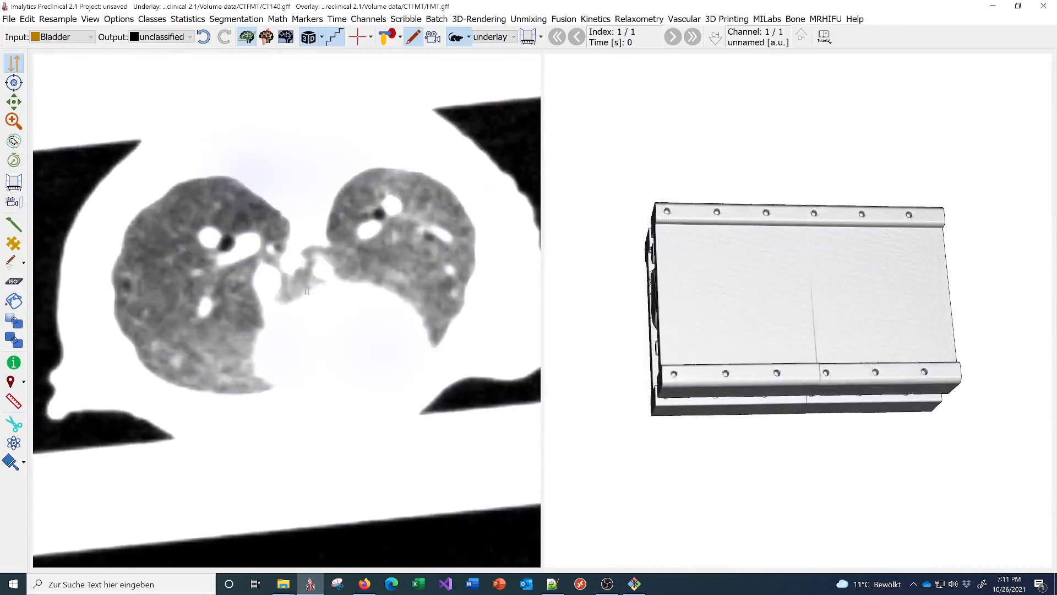
left_click_drag(235, 254, 316, 221)
- Widen the CT display range to 0–2873.75 and apply it
left_click(529, 36)
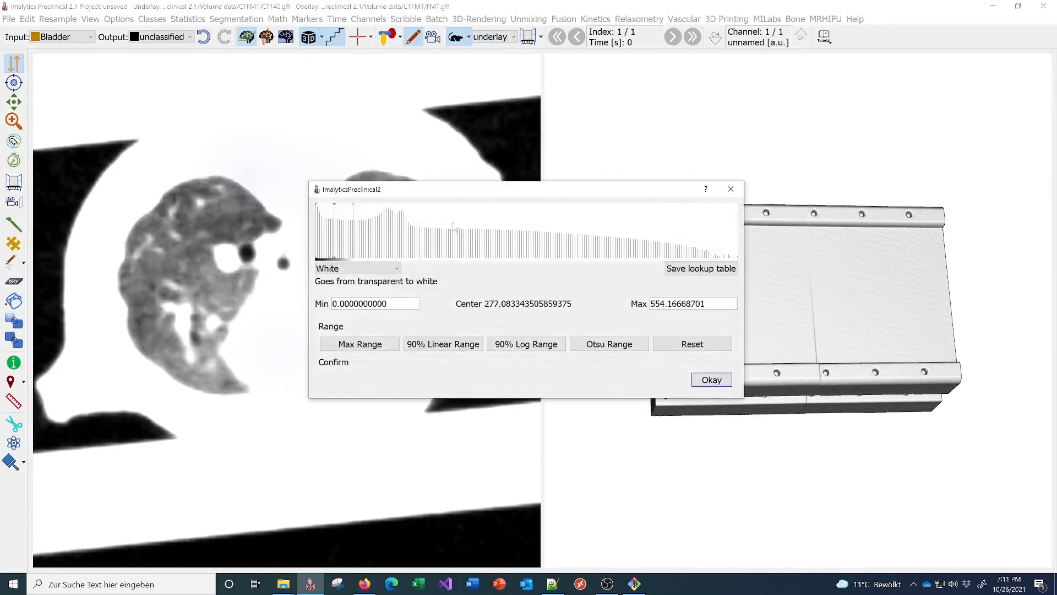
left_click_drag(355, 237, 507, 234)
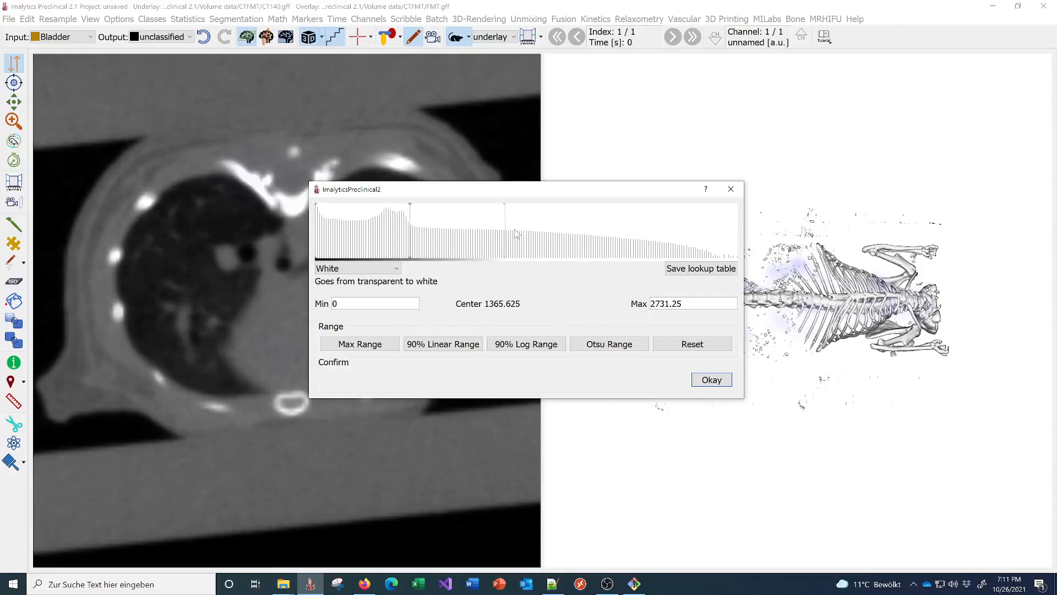
mouse_move(505, 232)
left_mouse_down()
mouse_move(472, 231)
mouse_move(612, 232)
mouse_move(408, 239)
mouse_move(517, 238)
left_mouse_up()
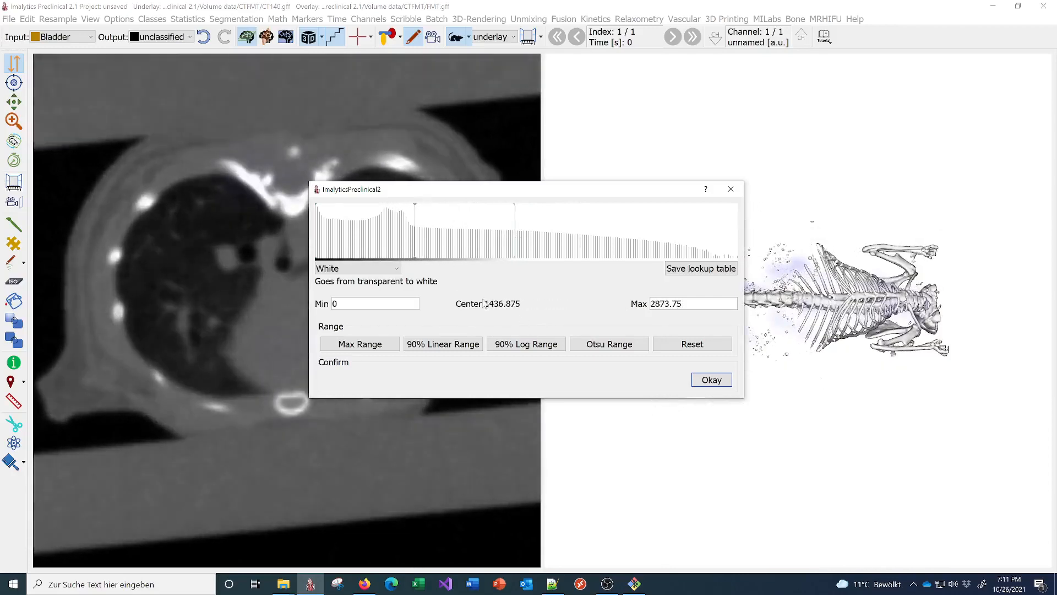
left_click(717, 381)
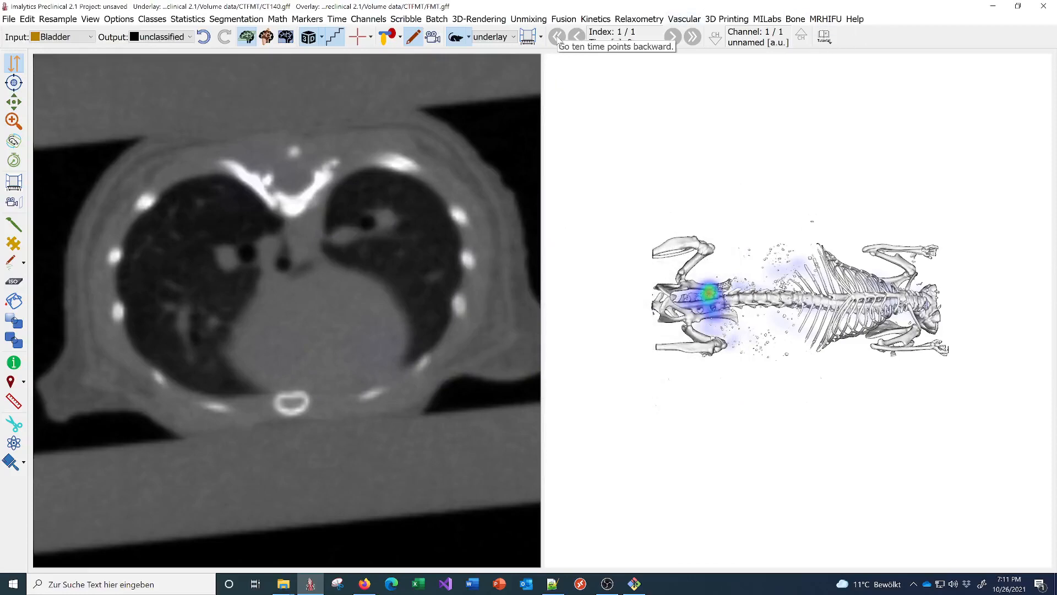
- Load the PET-SPECT-CT example, discarding the unsaved project, and tilt the 3D skeleton view
left_click(827, 38)
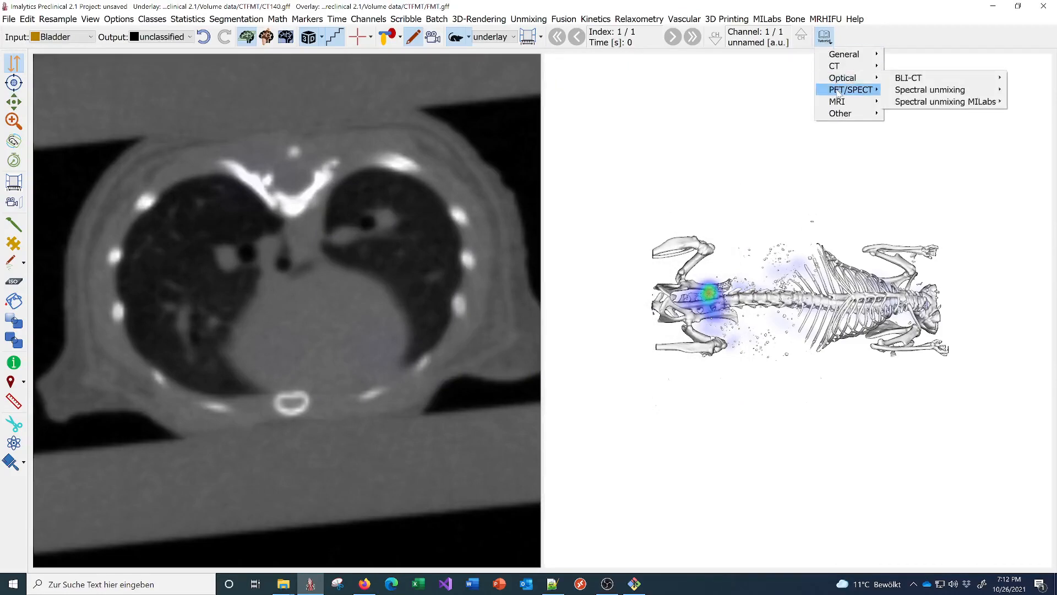
mouse_move(876, 92)
mouse_move(911, 94)
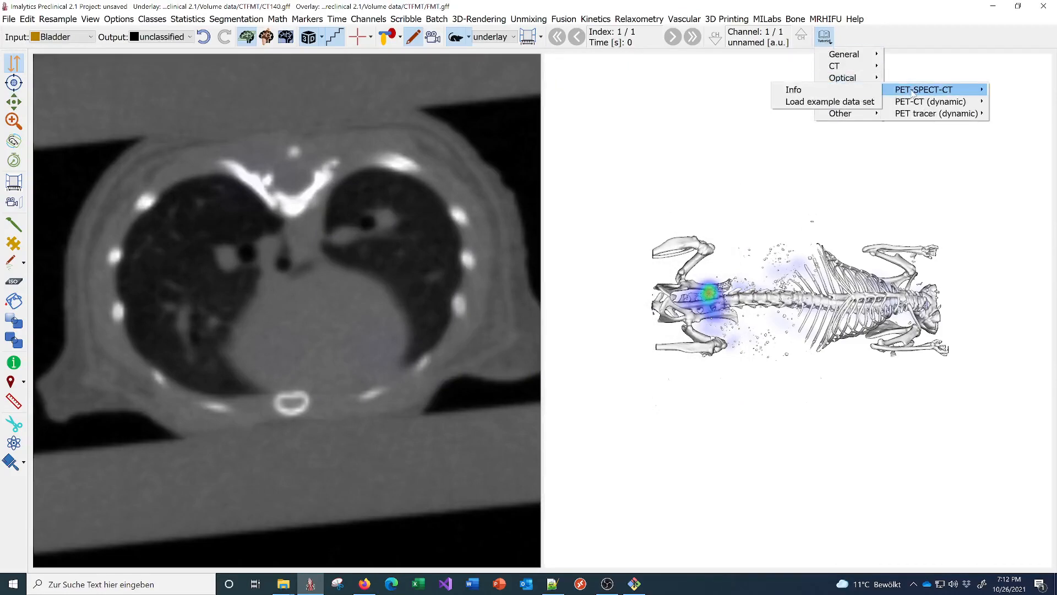
left_click(843, 102)
left_click(528, 312)
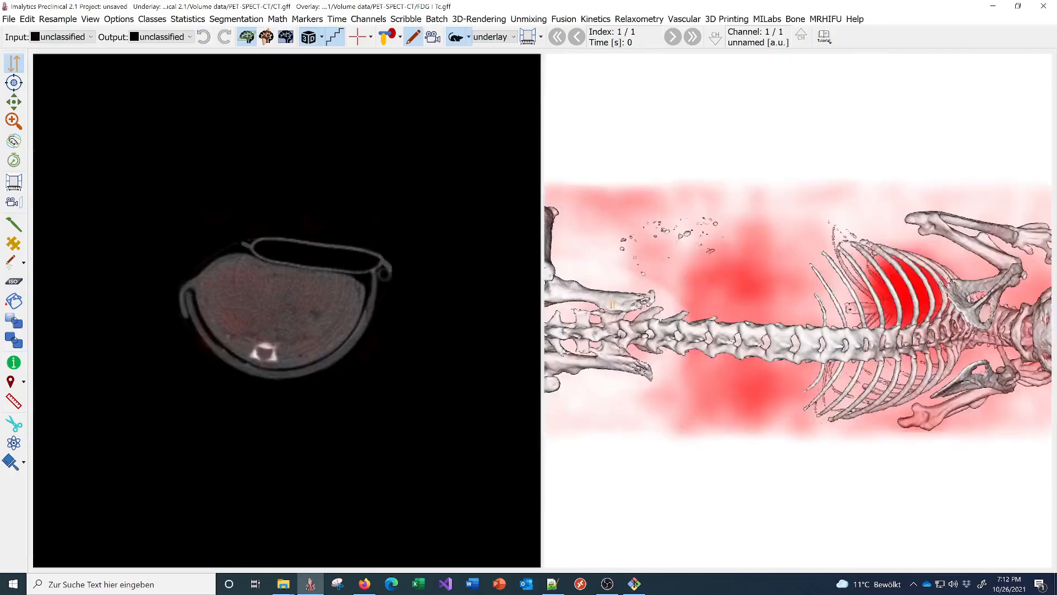
left_click_drag(826, 457, 756, 231)
scroll(756, 231, "down", 2)
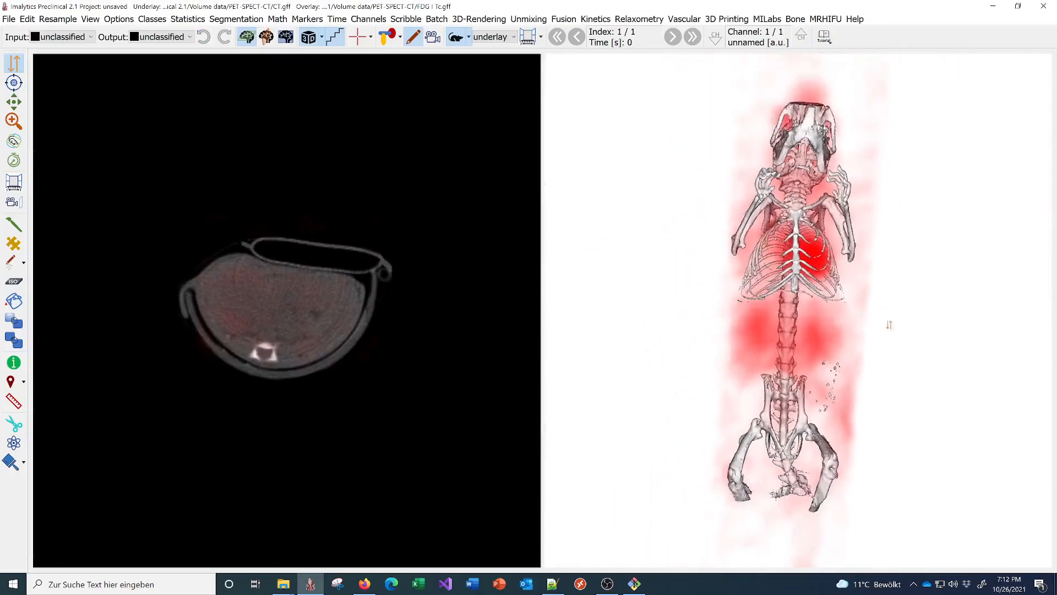
left_click_drag(889, 325, 843, 352)
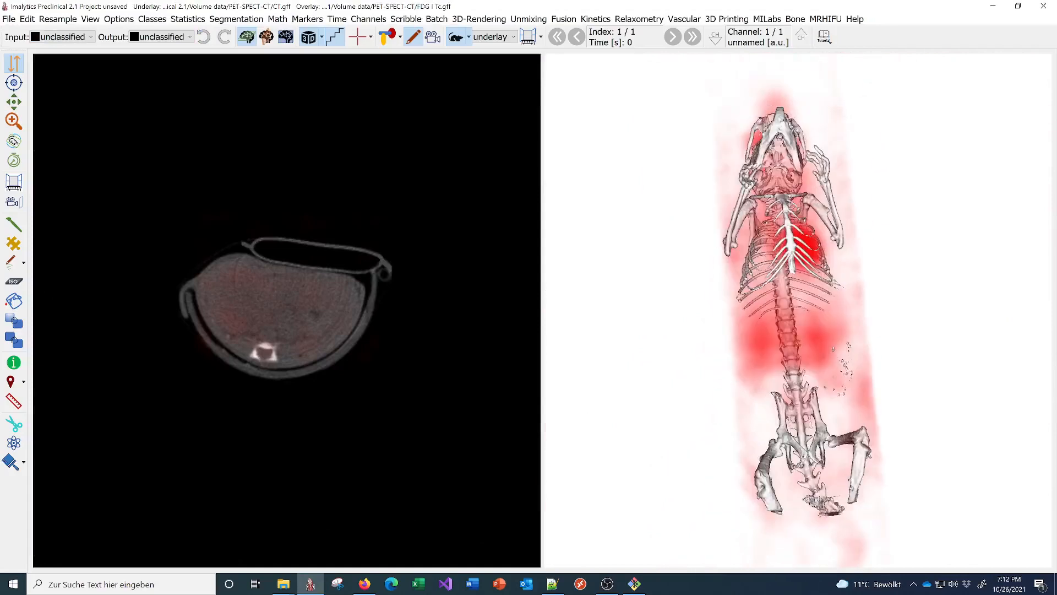
- Step the overlay channels to the blue third channel, then return to the underlay and toggle the CT display
left_click(496, 37)
left_click(494, 64)
left_click(801, 36)
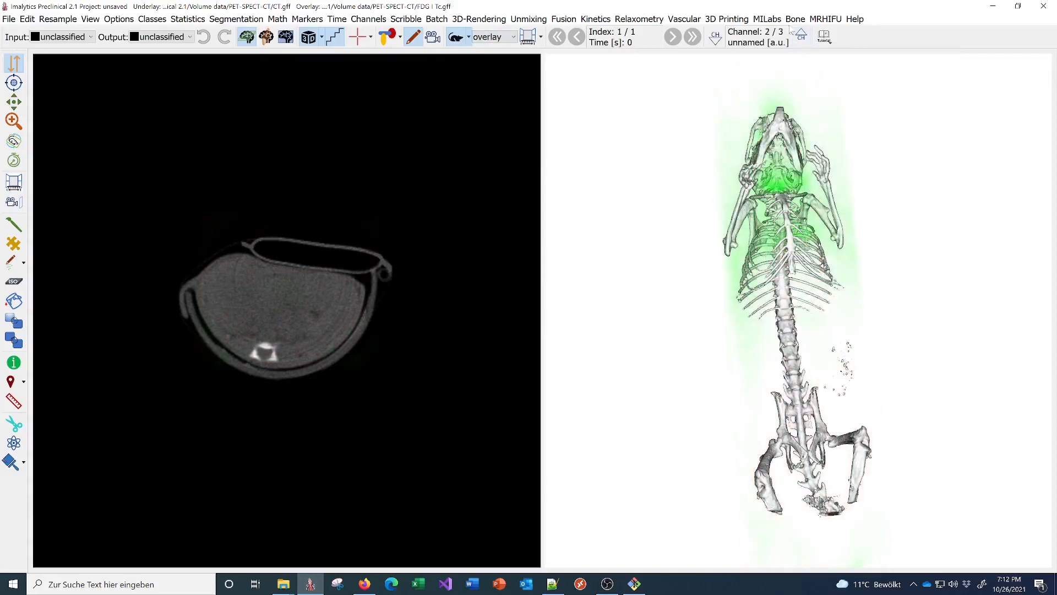
left_click(801, 35)
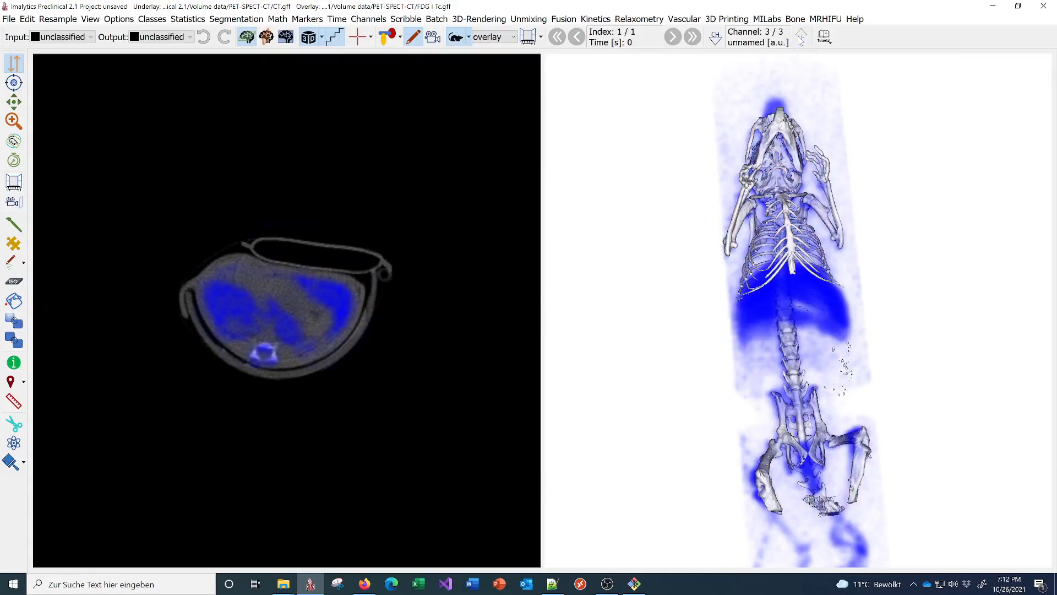
left_click(487, 37)
left_click(488, 56)
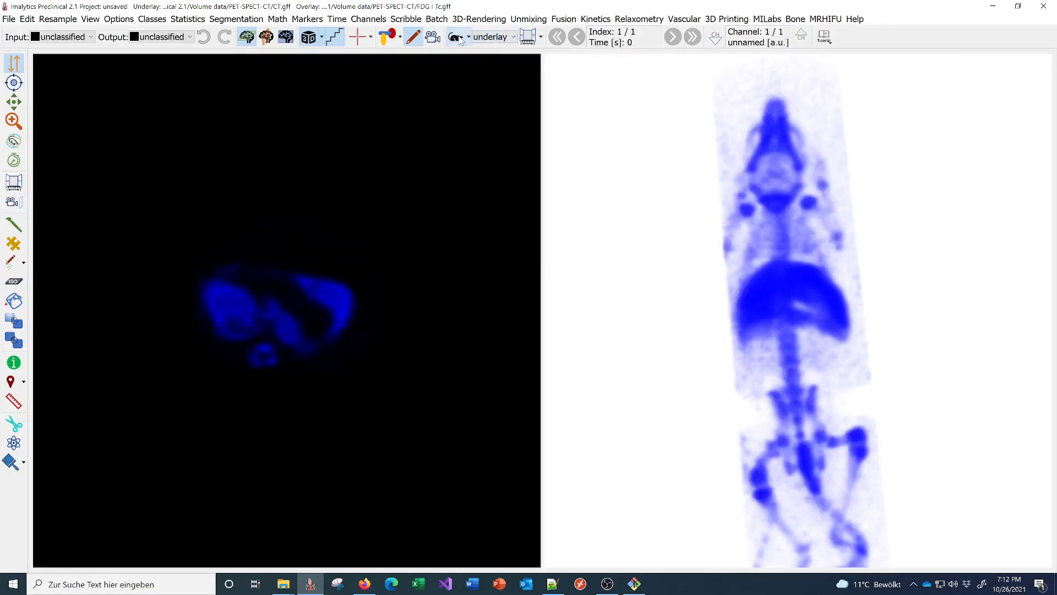
left_click(459, 40)
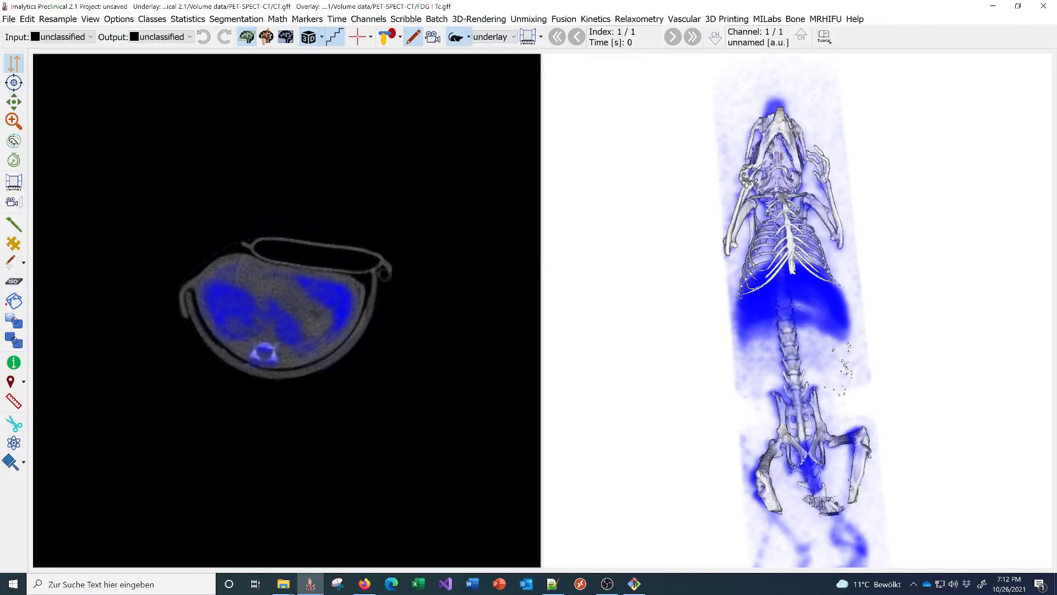
- Load the dynamic PET-CT example, discarding unsaved settings, and rotate the 3D skeleton upright
left_click(824, 37)
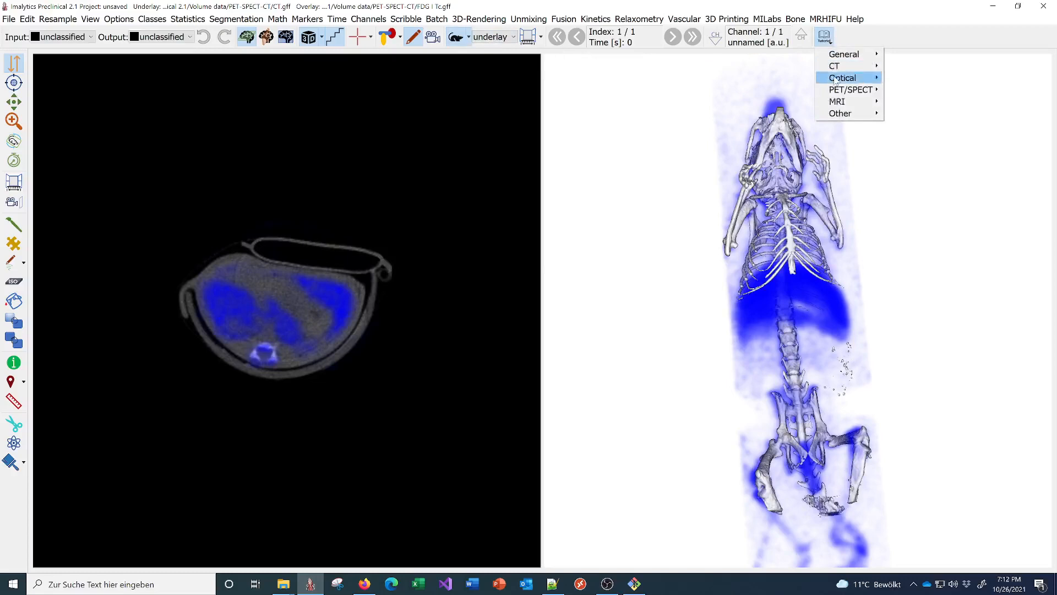
mouse_move(841, 91)
mouse_move(931, 101)
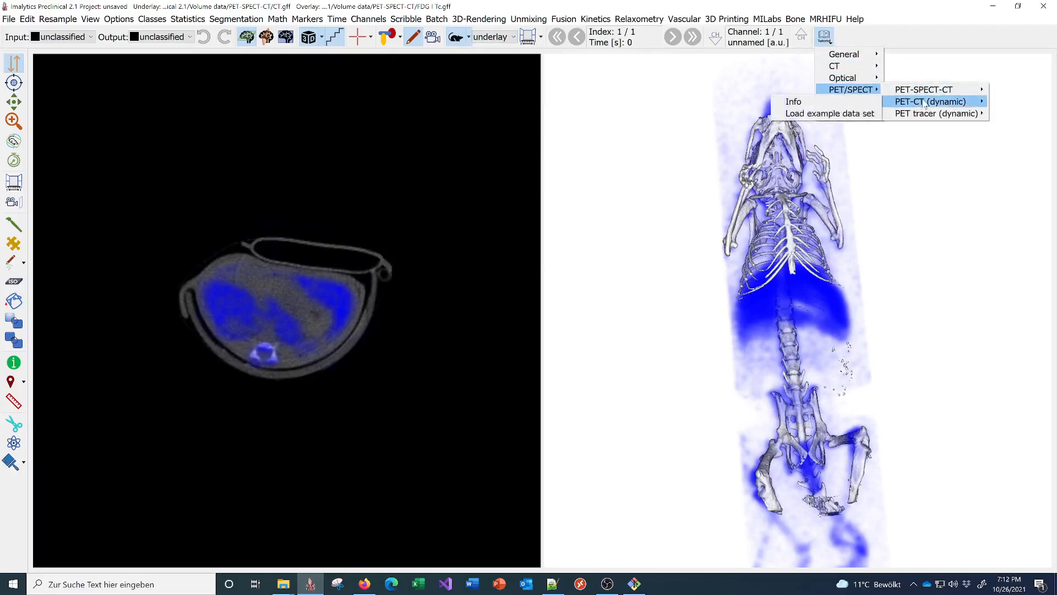
left_click(841, 114)
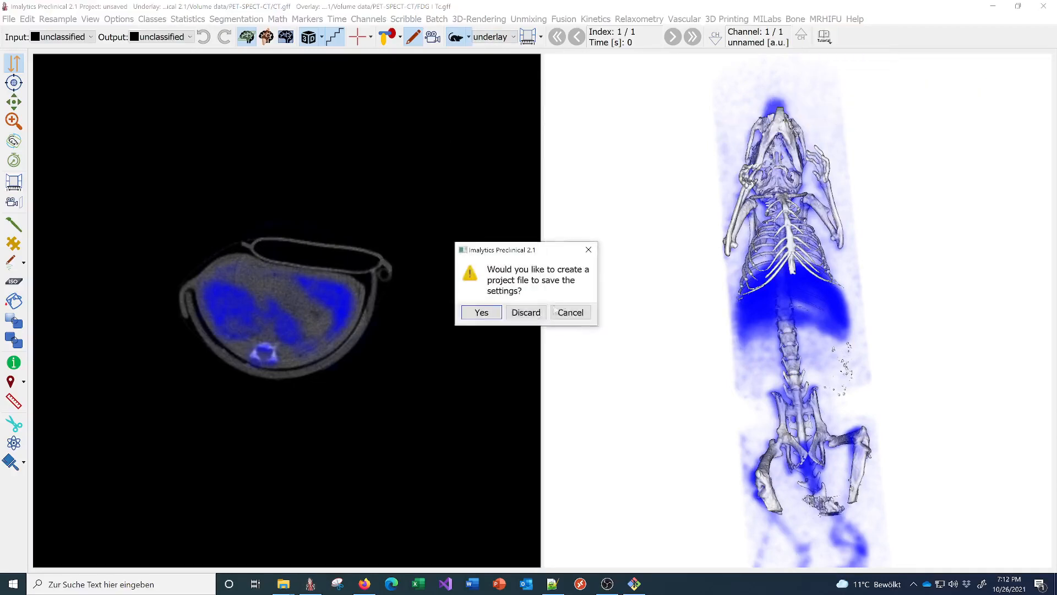
left_click(530, 313)
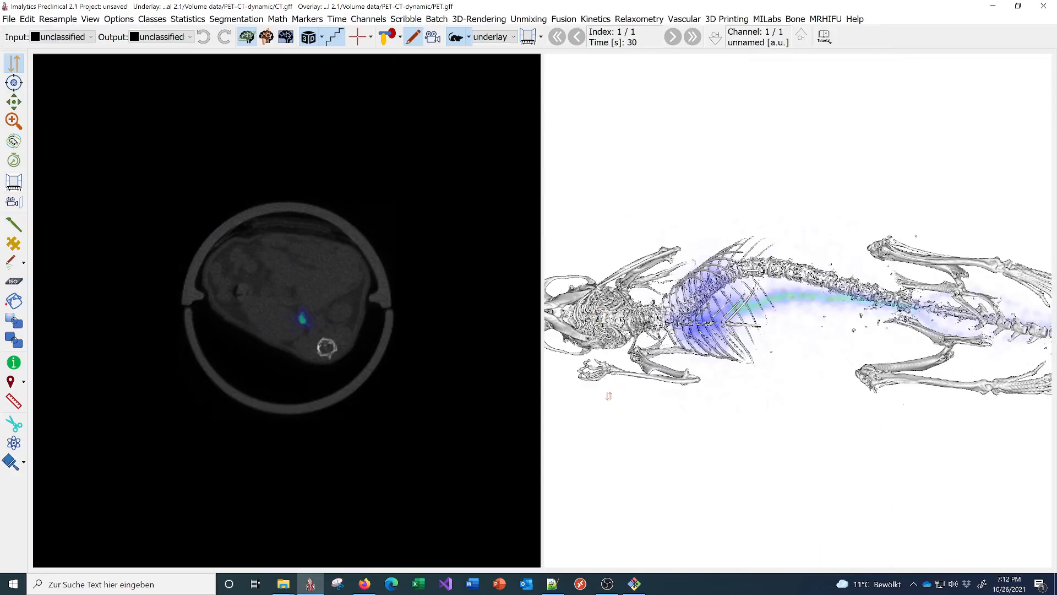
left_click_drag(616, 410, 773, 282)
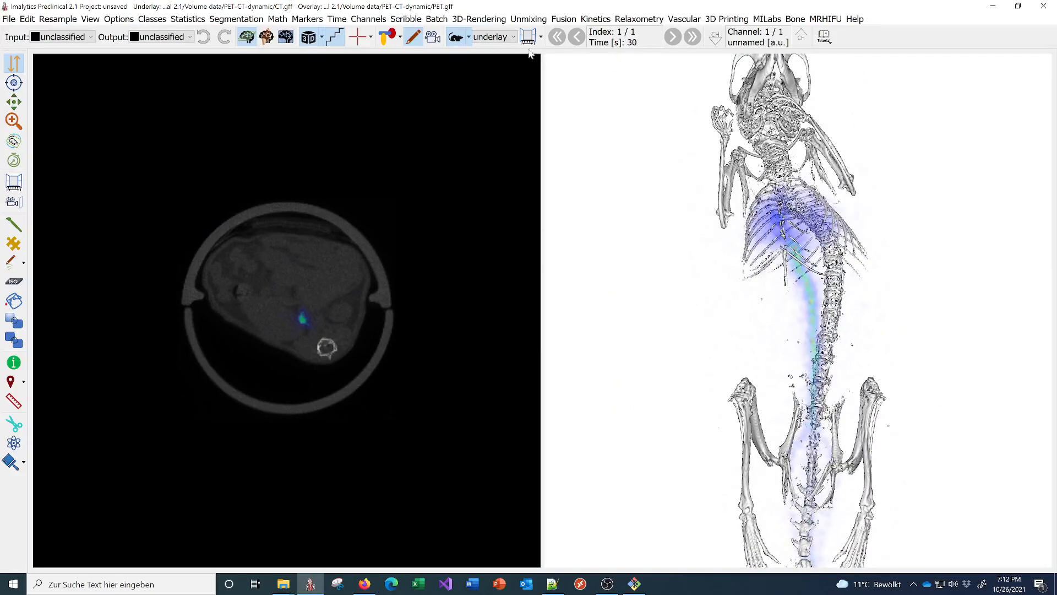
- Switch to the overlay PET layer and advance its time frames to frame 33 of 37 (1050 s)
left_click(494, 36)
left_click(492, 58)
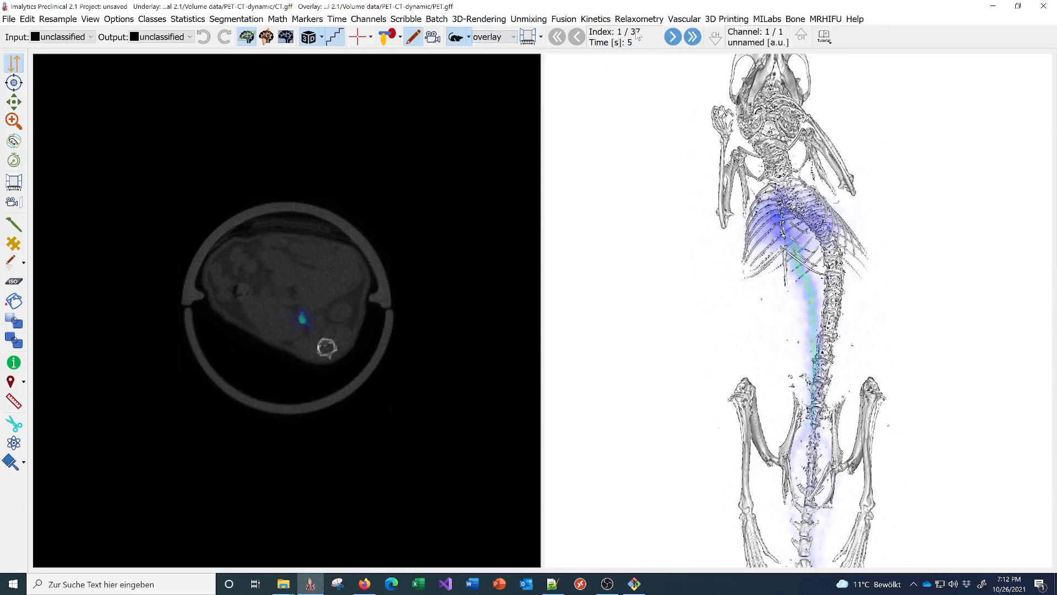
left_click(672, 37)
left_click(672, 37)
left_click(672, 37)
left_click(673, 37)
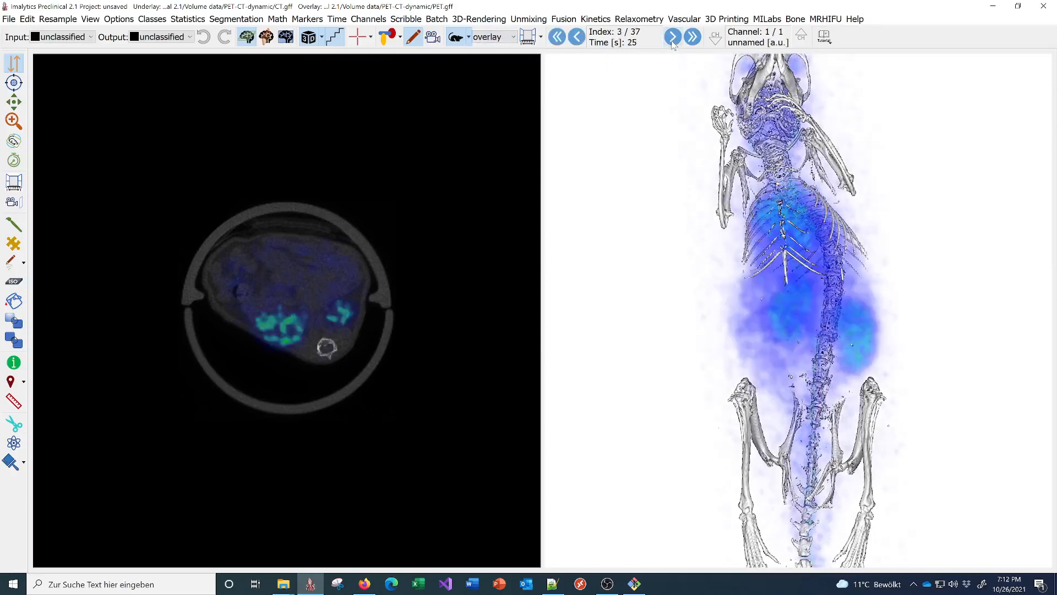
left_click(672, 37)
left_click(672, 37)
left_click(672, 36)
left_click(672, 39)
left_click(673, 39)
left_click(673, 38)
left_click(672, 39)
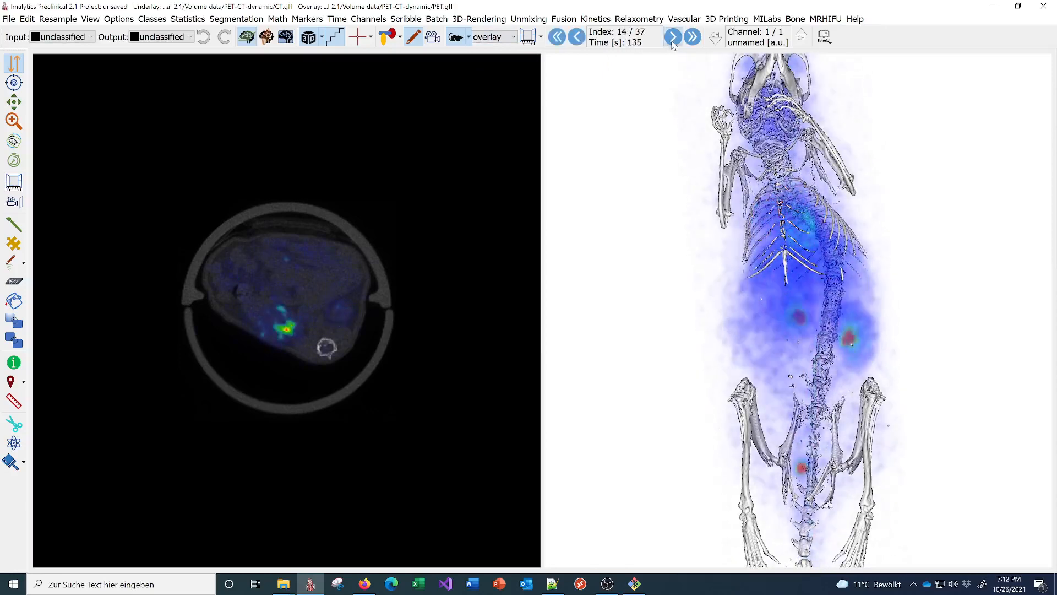
left_click(672, 39)
left_click(672, 39)
left_click(672, 39)
left_click(672, 38)
left_click(673, 38)
left_click(672, 38)
left_click(673, 39)
left_click(672, 39)
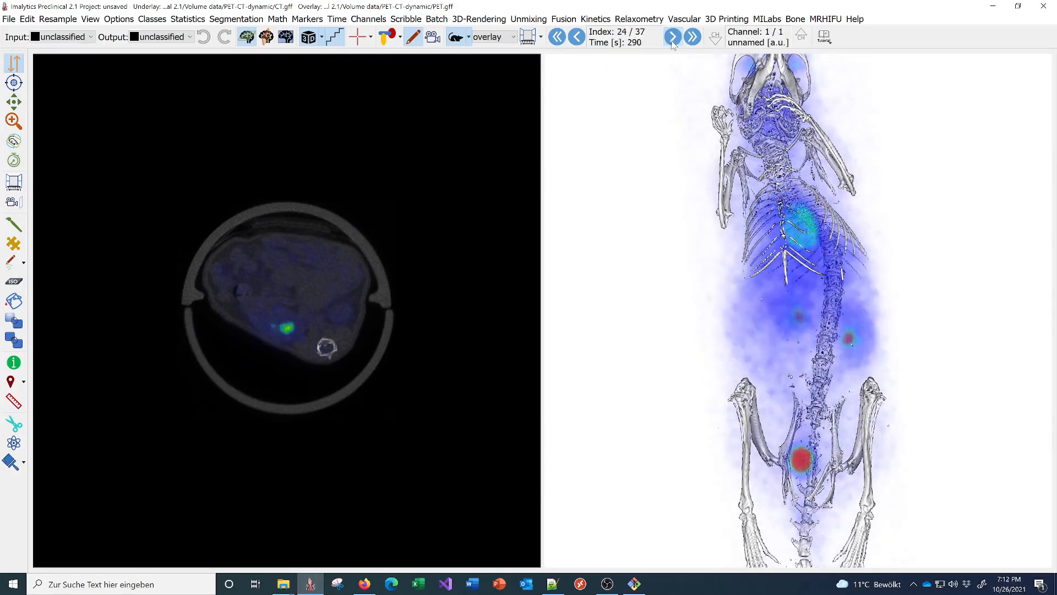
left_click(673, 39)
left_click(673, 39)
left_click(672, 38)
left_click(672, 38)
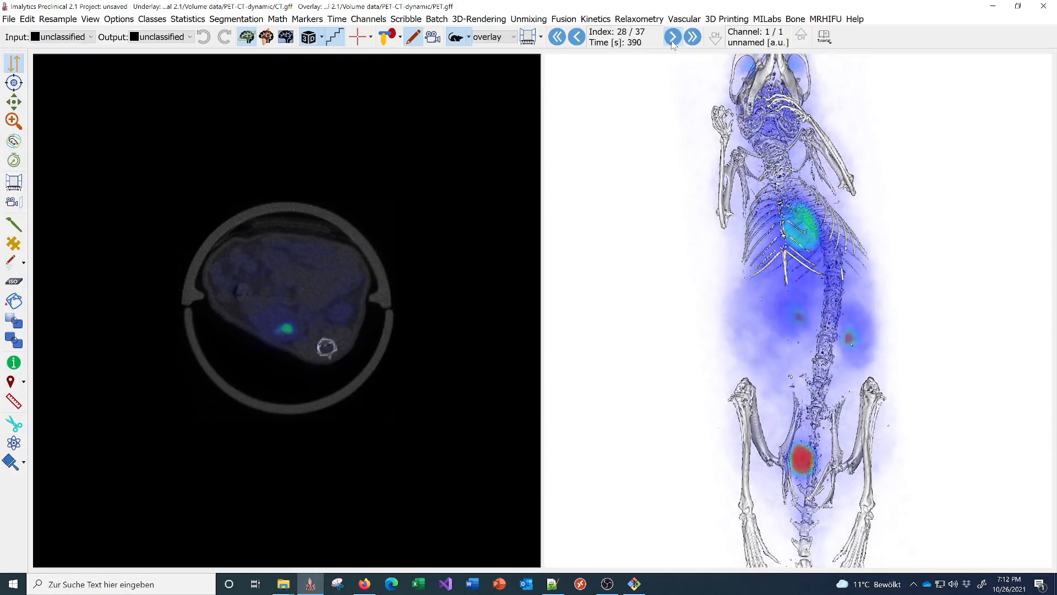
left_click(673, 39)
left_click(672, 39)
left_click(672, 38)
left_click(672, 39)
left_click(673, 39)
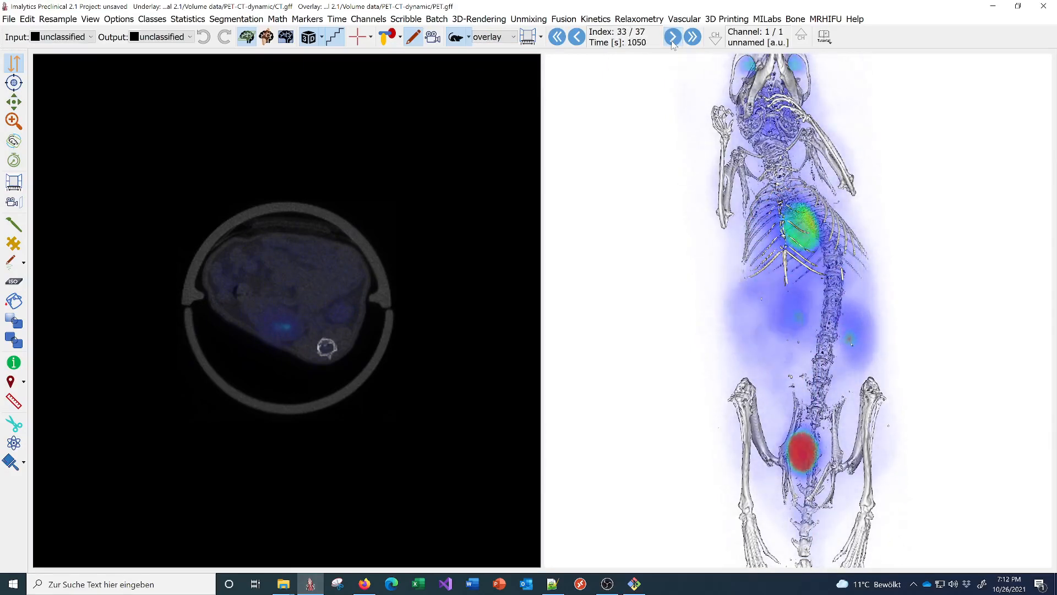
left_click(673, 38)
left_click(672, 38)
left_click(672, 38)
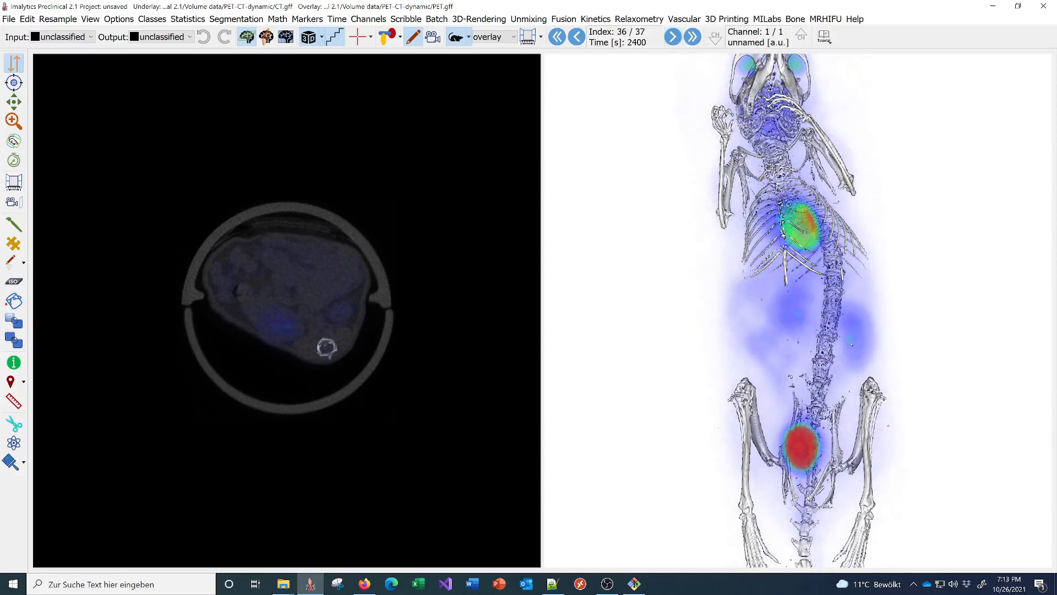
- Load the US cineloop tumor example from Tutorial > Other, discarding unsaved settings
left_click(824, 36)
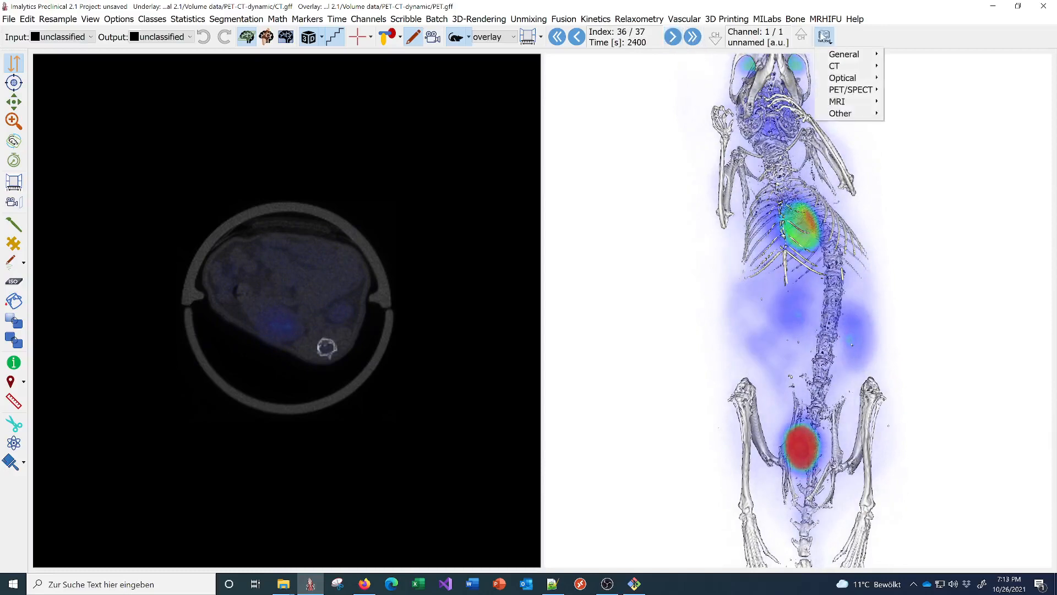
mouse_move(846, 114)
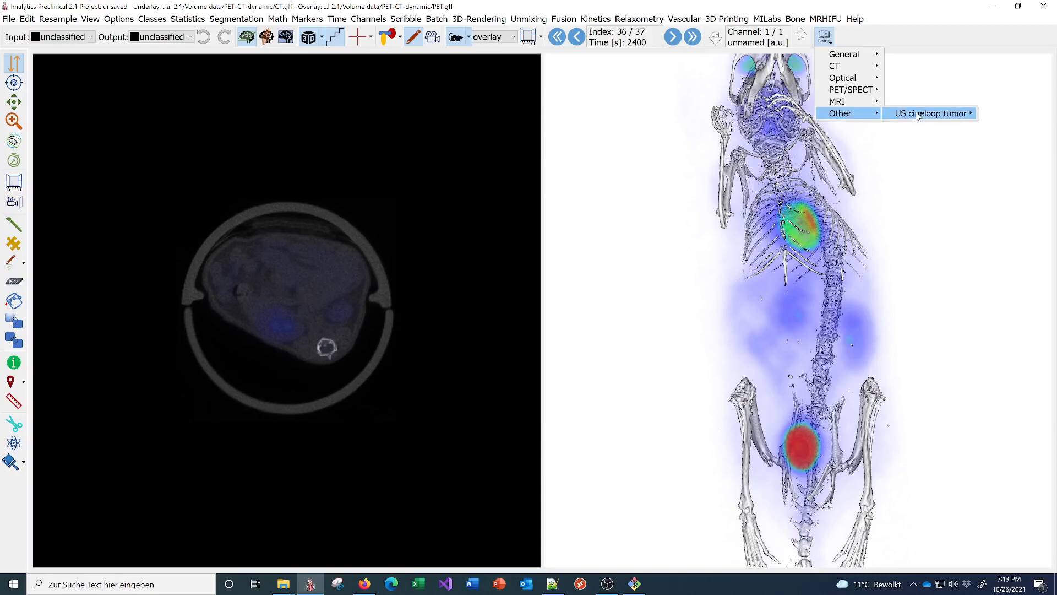
mouse_move(916, 114)
left_click(834, 125)
left_click(526, 311)
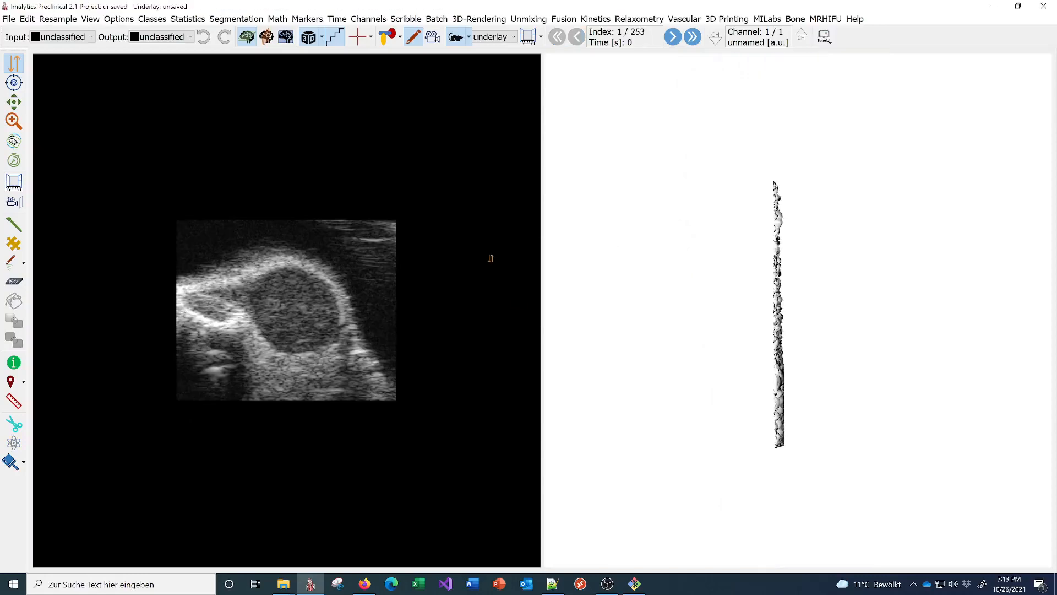
- Hide the 3D render and step the ultrasound cineloop to frame 80 of 253 (7.9 s)
left_click(310, 37)
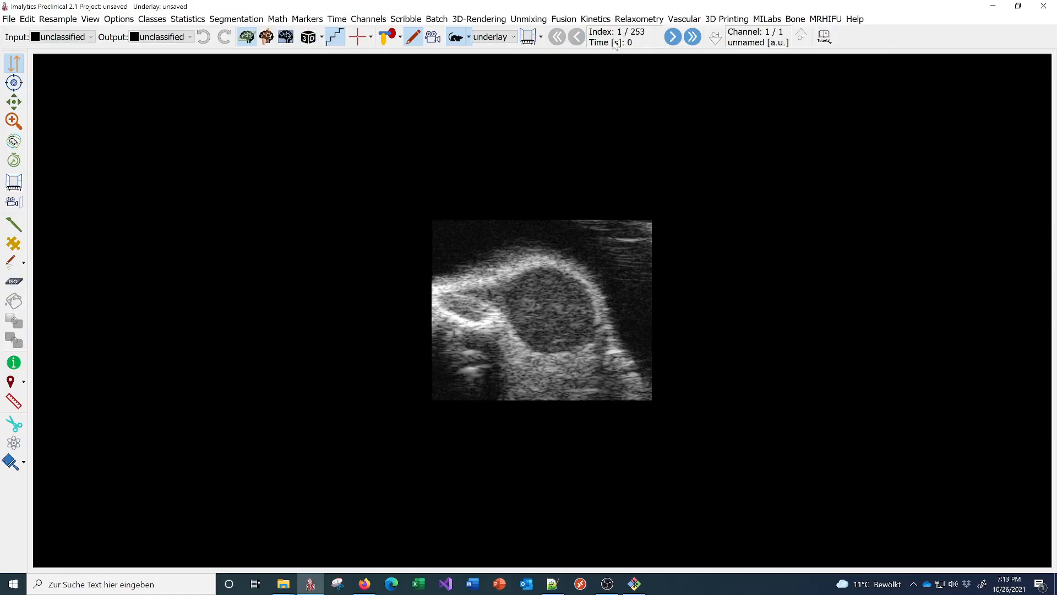
left_click(672, 37)
left_click(671, 38)
left_click(672, 38)
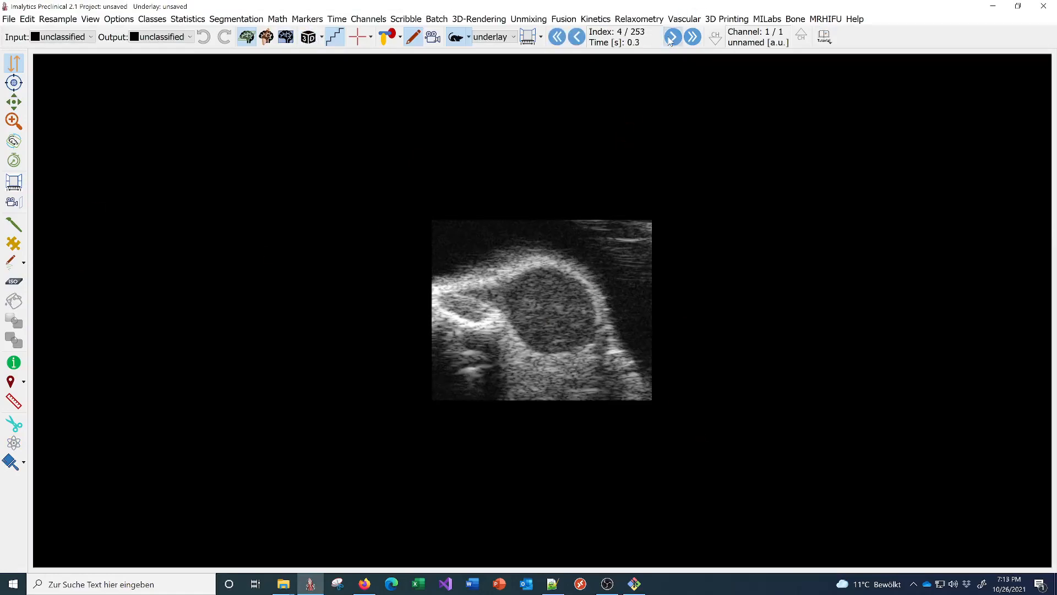
left_click(672, 37)
left_click(672, 38)
left_click(671, 38)
left_click(670, 39)
left_click(670, 40)
left_click(670, 40)
left_click(671, 38)
left_click(671, 37)
left_click(672, 37)
left_click(671, 37)
left_click(671, 37)
left_click(672, 38)
left_click(671, 38)
left_click(672, 38)
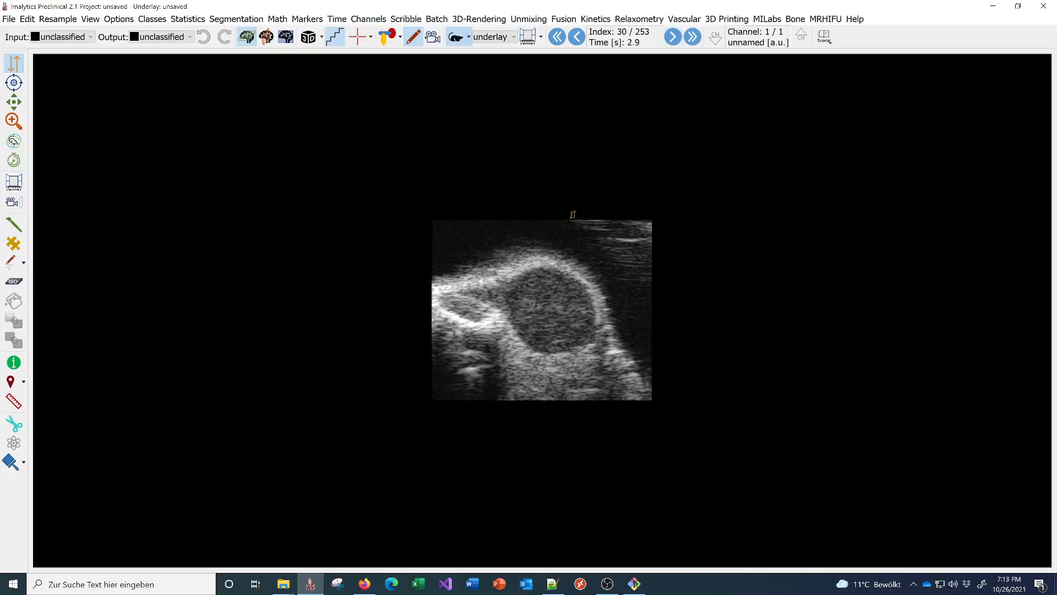
left_click(672, 39)
left_click(672, 38)
left_click(12, 160)
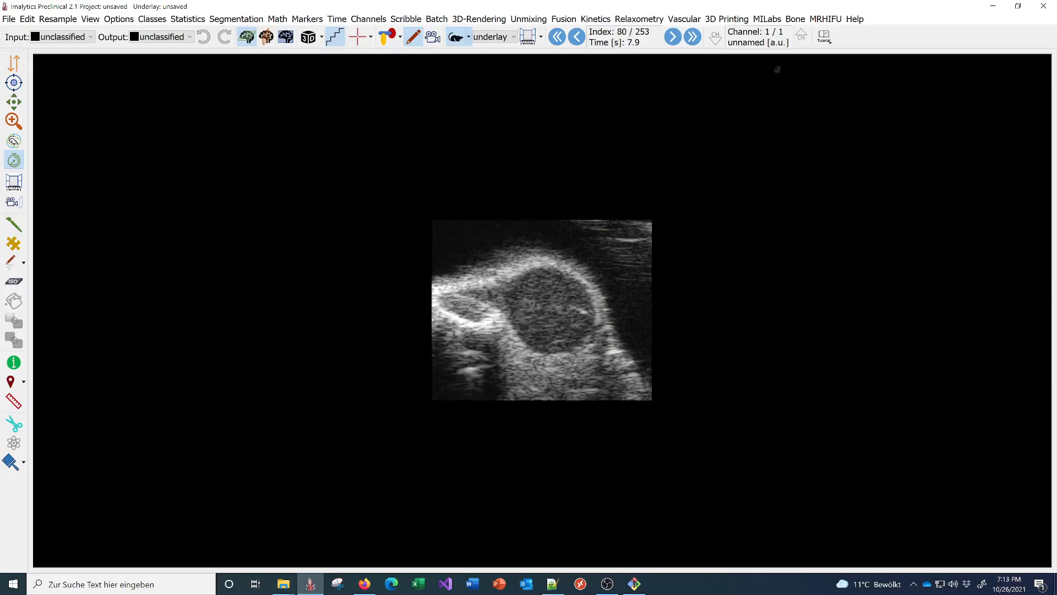
left_click(824, 36)
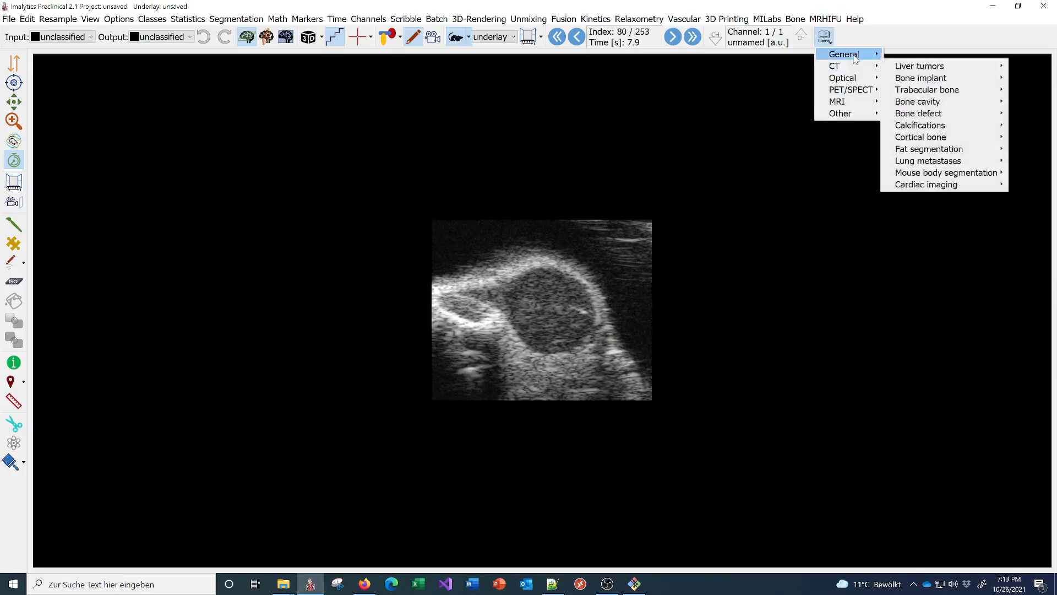
- Browse the Tutorial > General submenus, then dismiss the list without loading an example
mouse_move(856, 59)
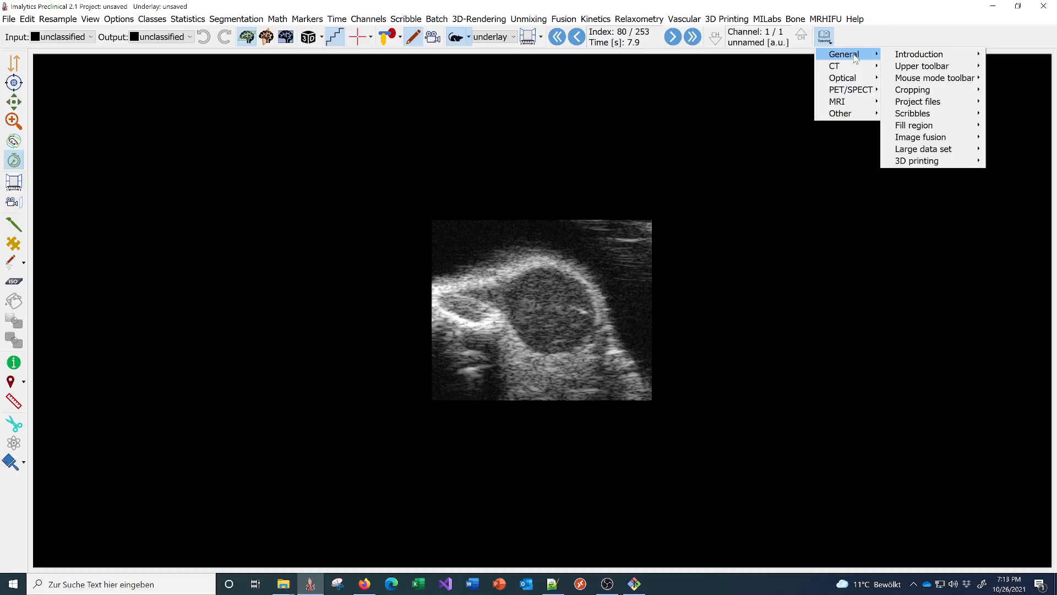
mouse_move(907, 53)
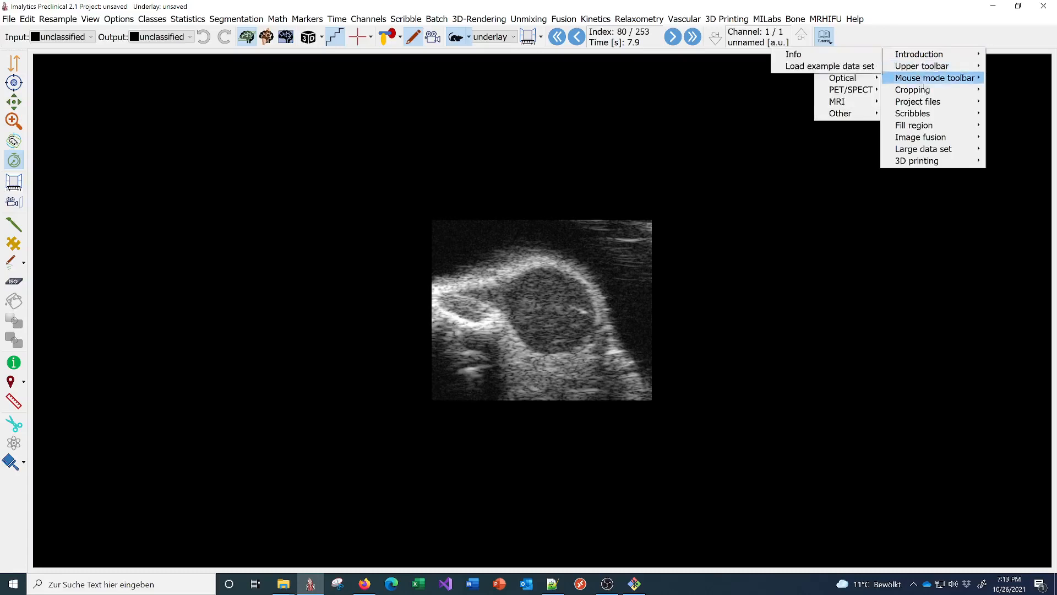
mouse_move(927, 126)
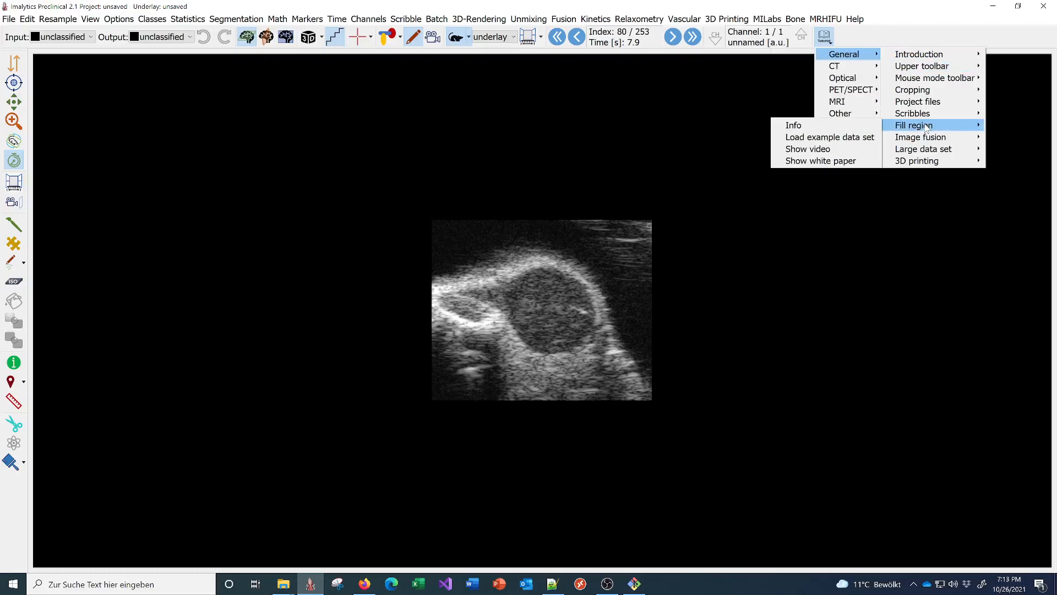
left_click(943, 35)
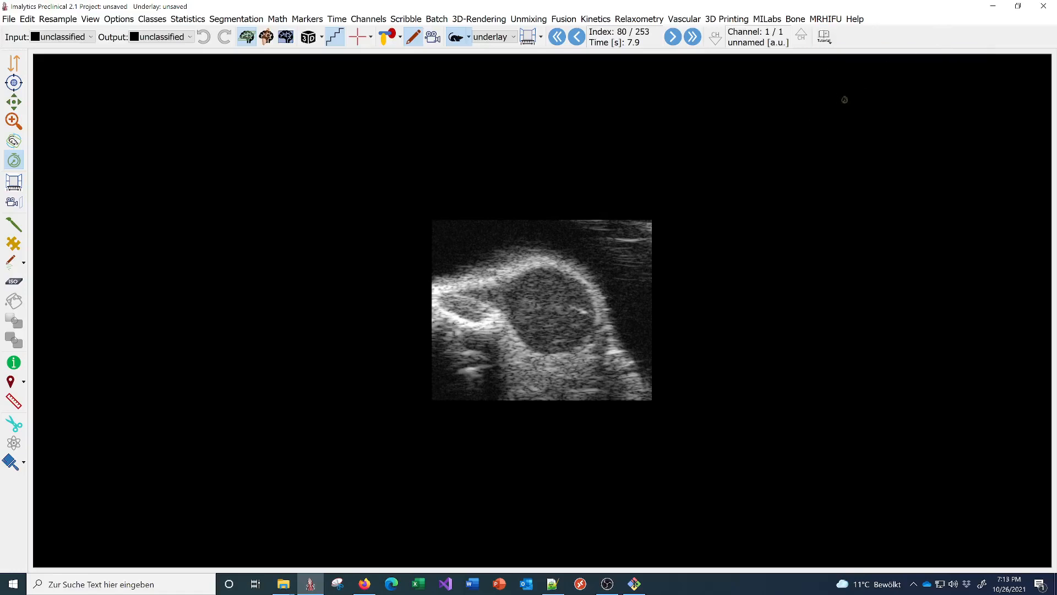